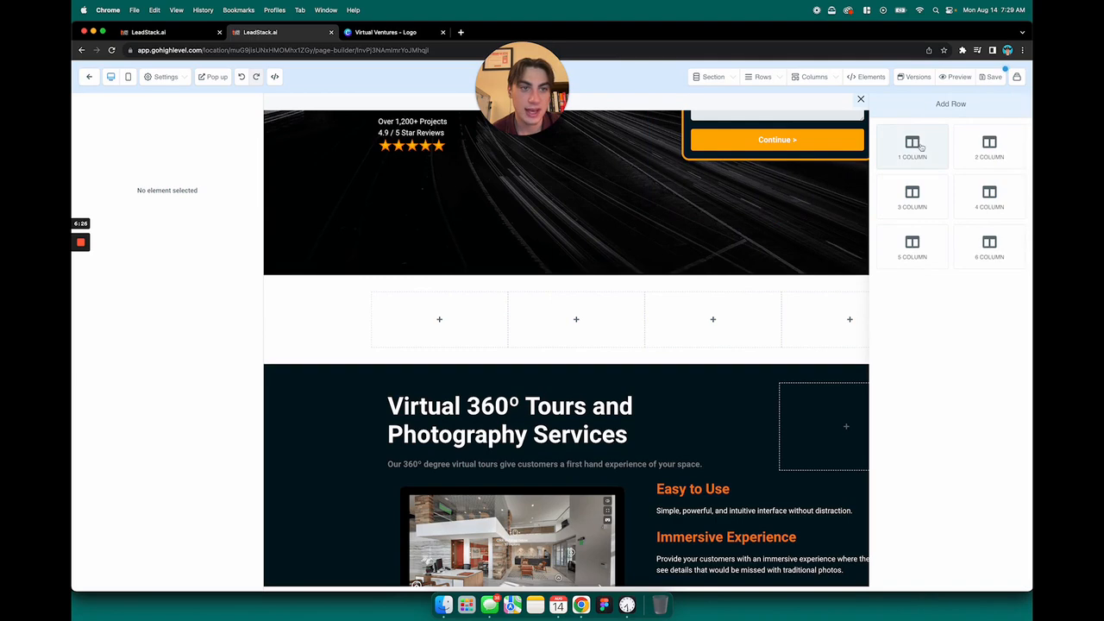
Add a one-column row with the headline "Reviews" and move it above the empty four-column row
left_click(912, 147)
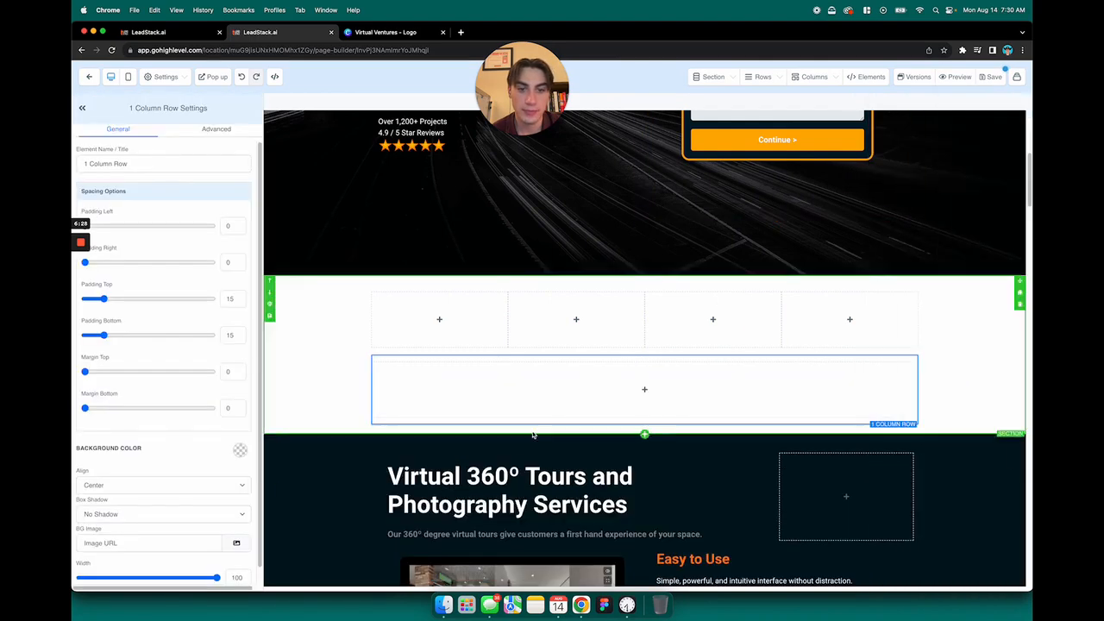
left_click(644, 390)
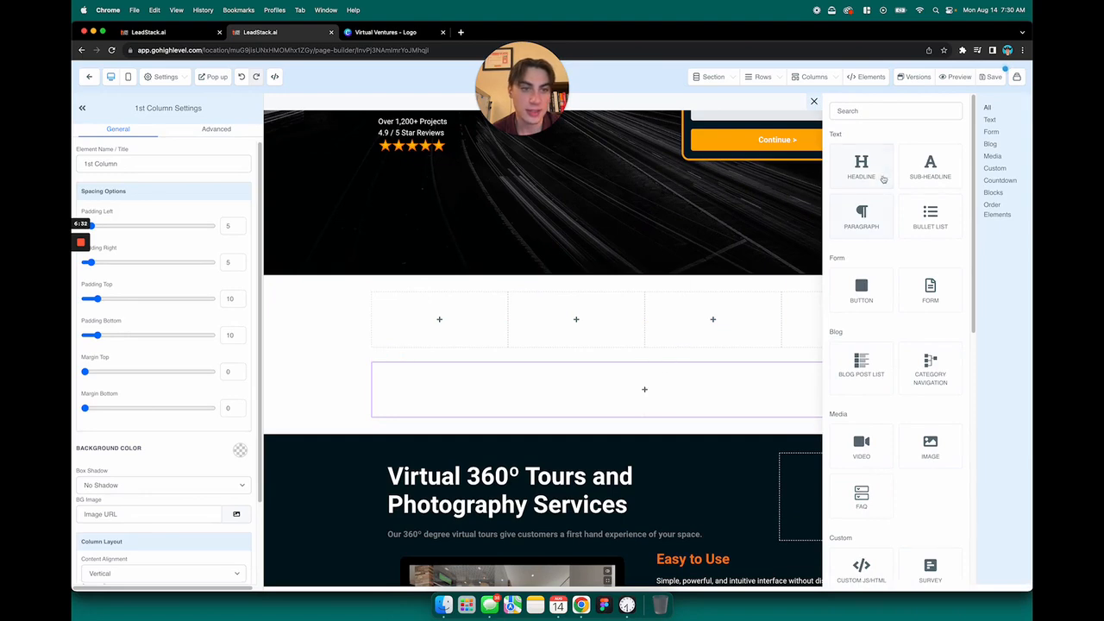
left_click(861, 169)
triple_click(660, 376)
type("Rev")
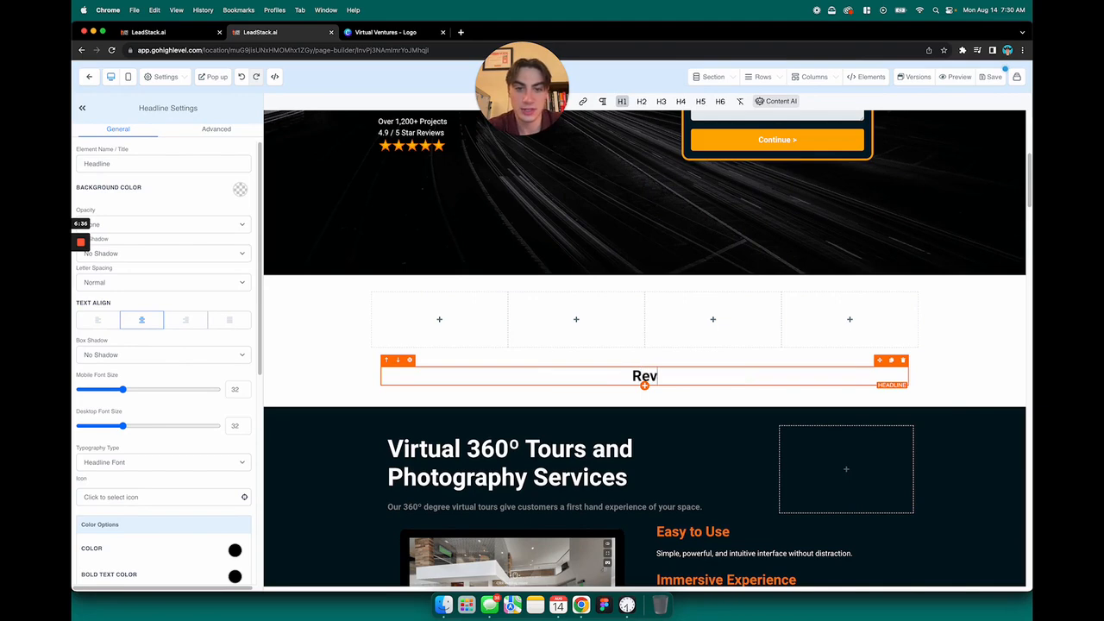
type("iews")
left_click(704, 392)
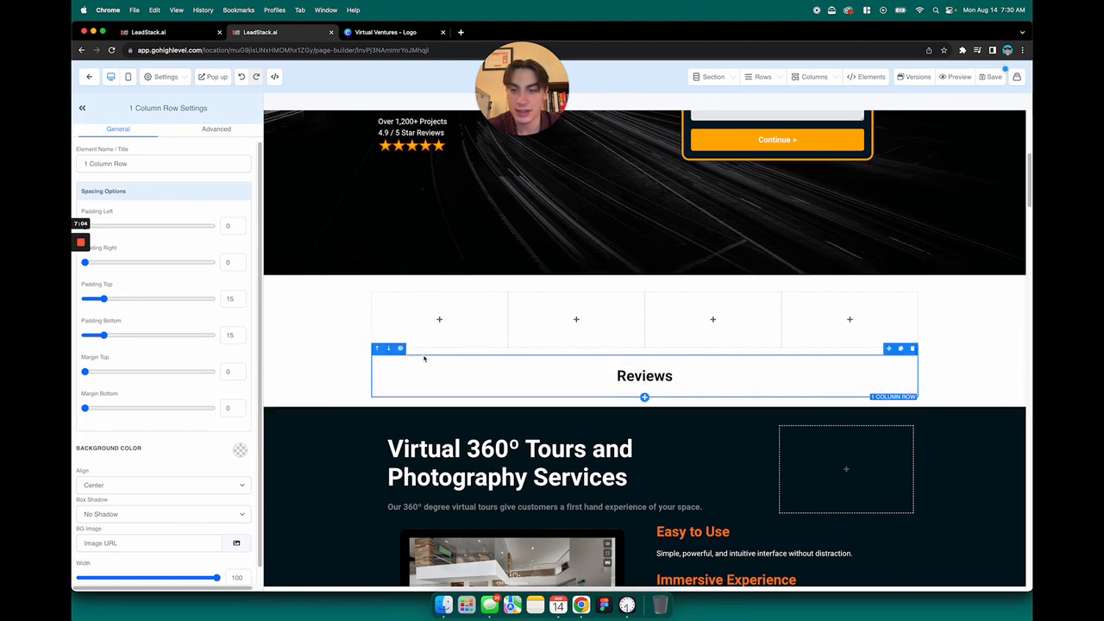
left_click(376, 349)
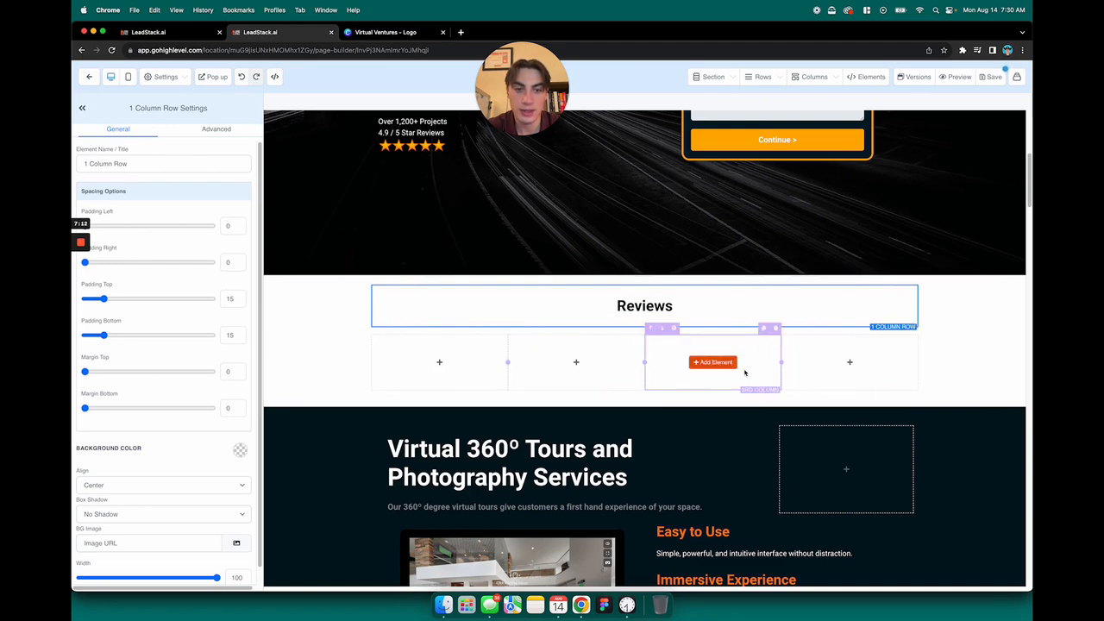
Add a sub-headline element to the first column of the four-column row under Reviews
mouse_move(442, 369)
left_click(497, 374)
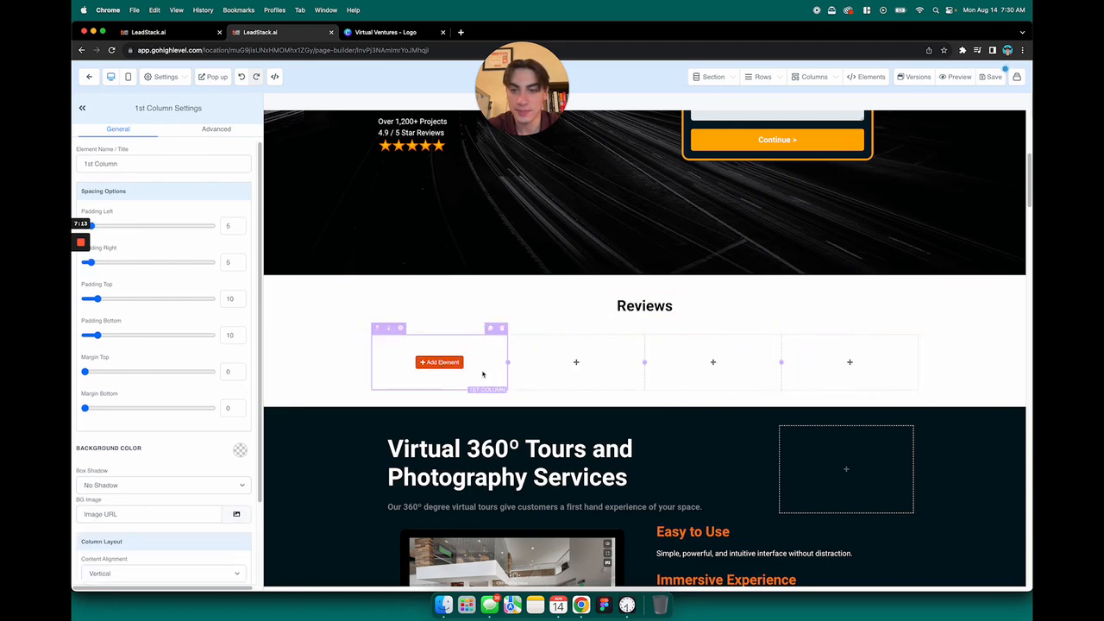
left_click(437, 362)
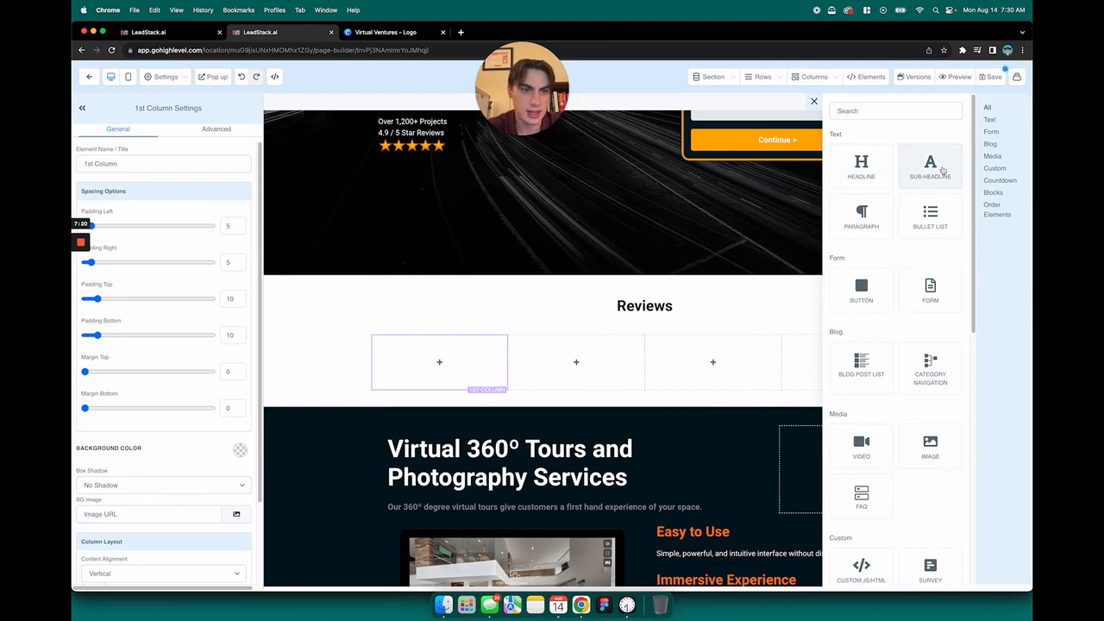
scroll(931, 259, "down", 15)
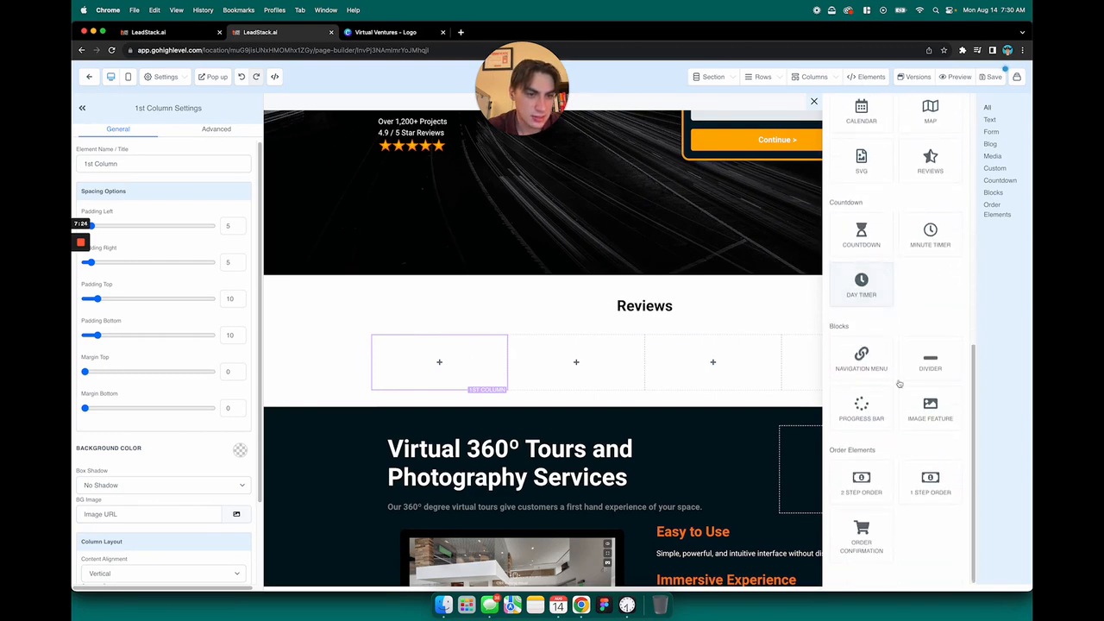
scroll(916, 285, "up", 15)
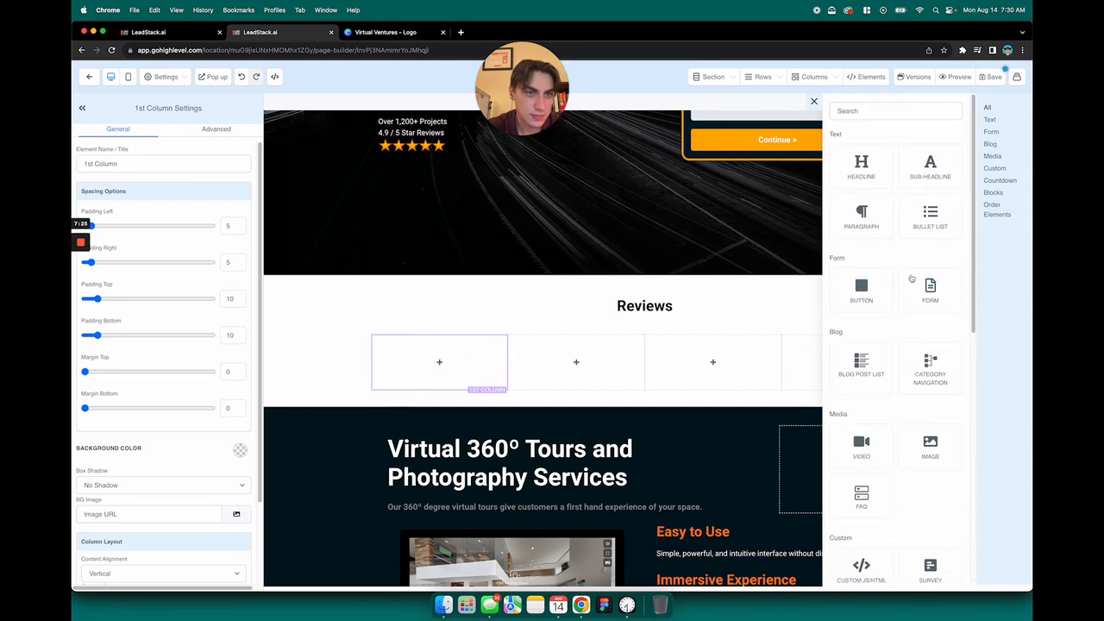
left_click(935, 178)
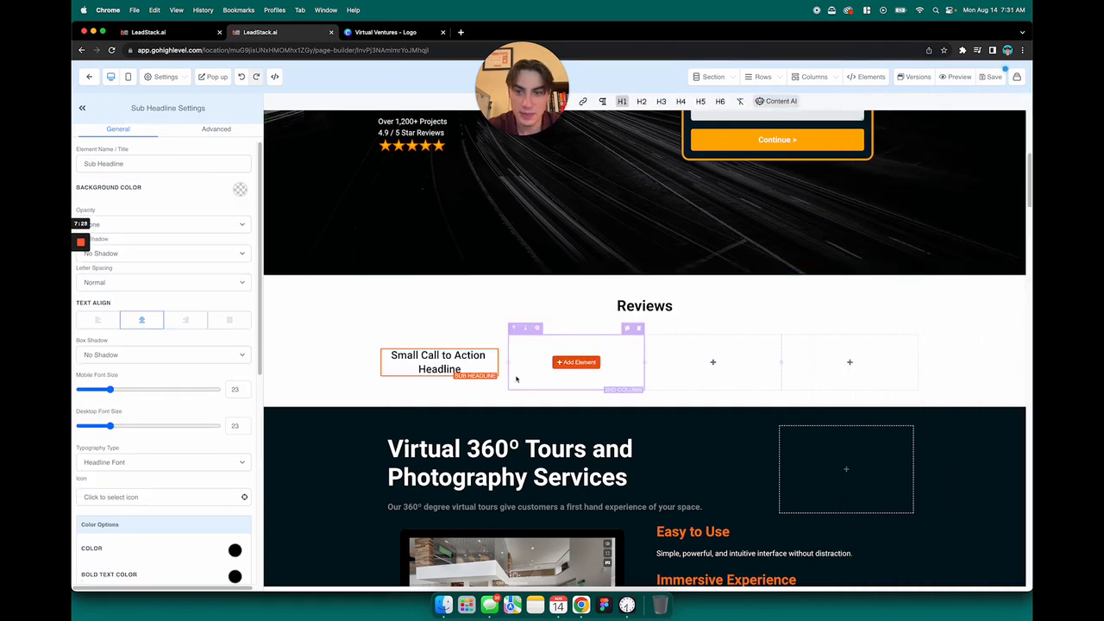
Insert a divider below the sub-headline in the first column
left_click(576, 362)
scroll(942, 336, "down", 15)
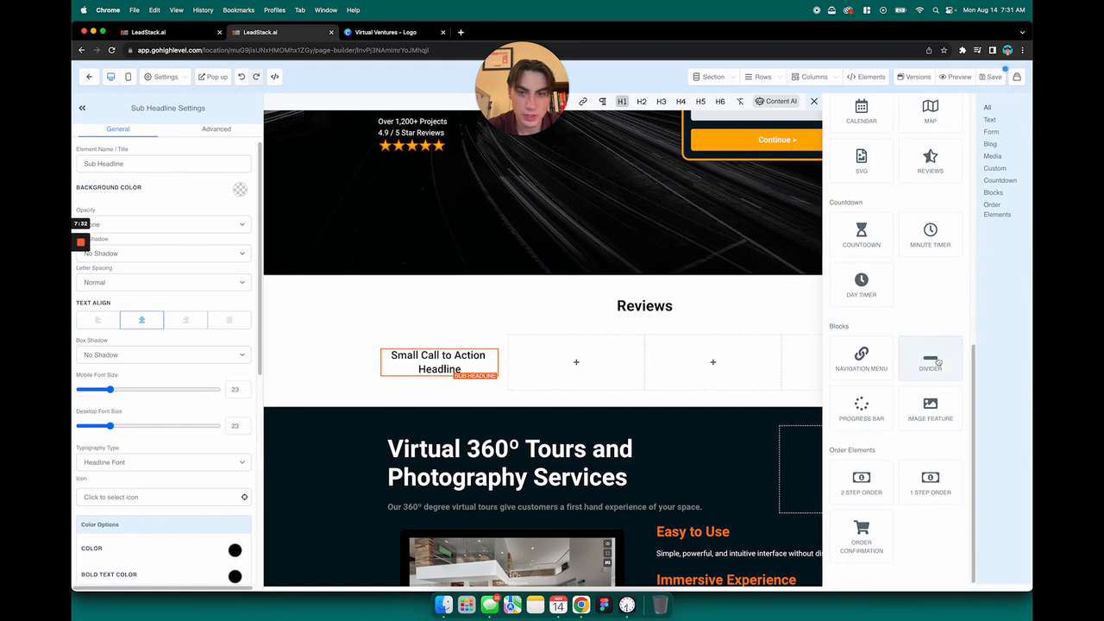
left_click(929, 358)
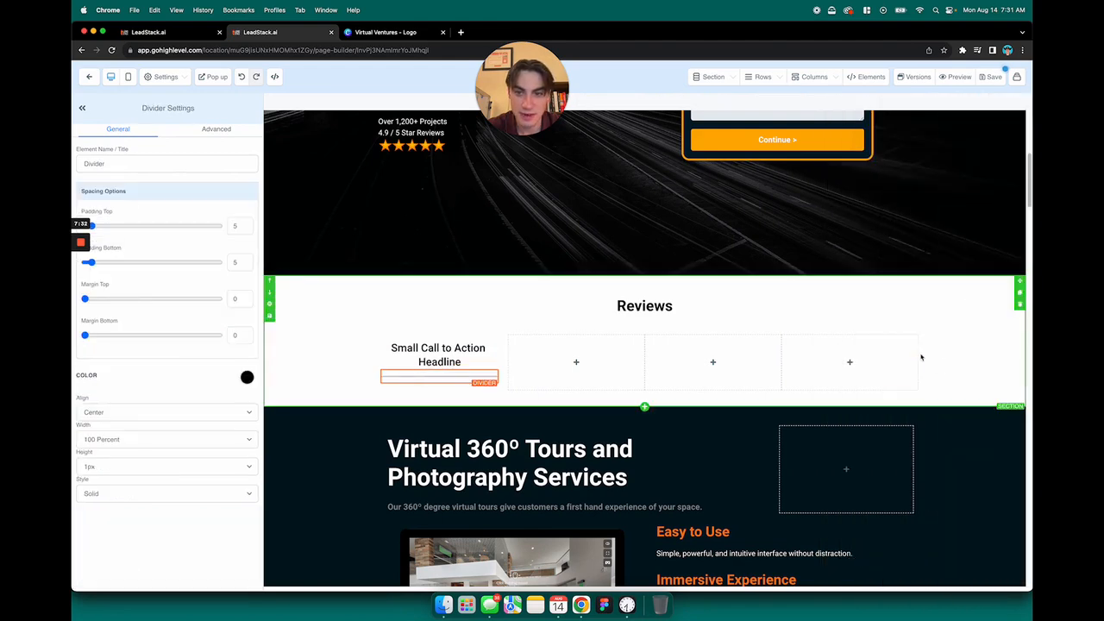
Add a paragraph below the divider and replace its placeholder text with the reviewer's full name
left_click(440, 381)
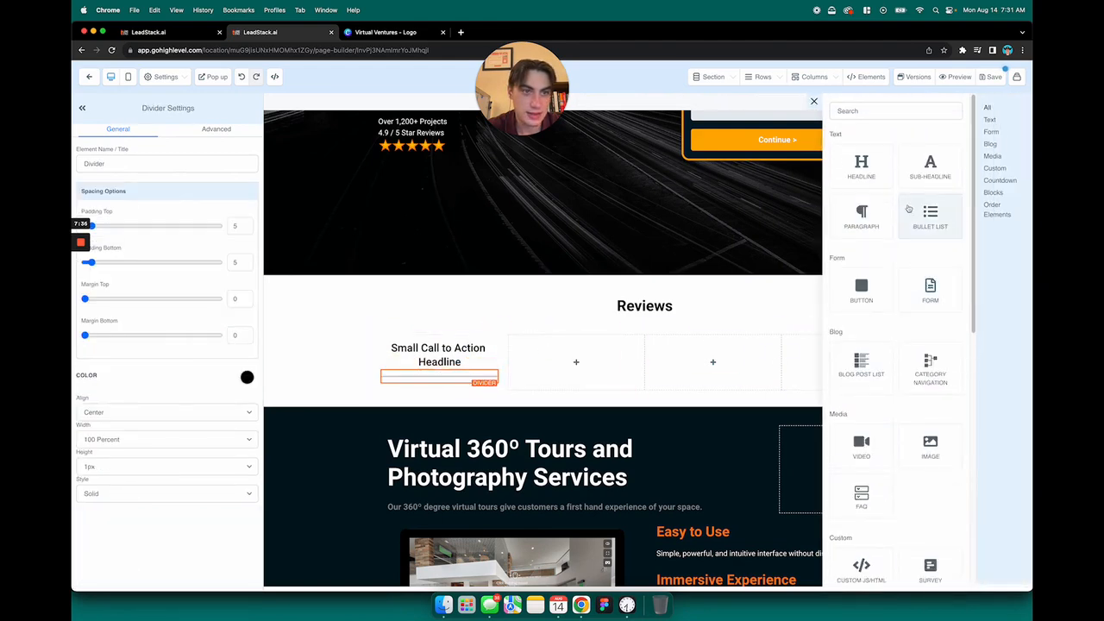
left_click(876, 210)
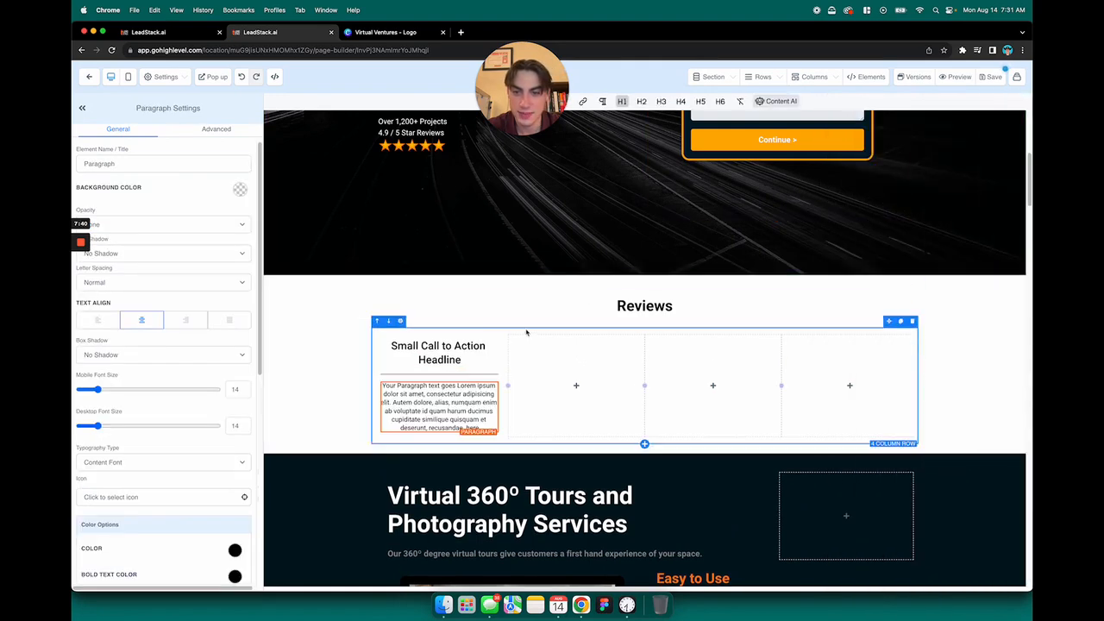
triple_click(451, 412)
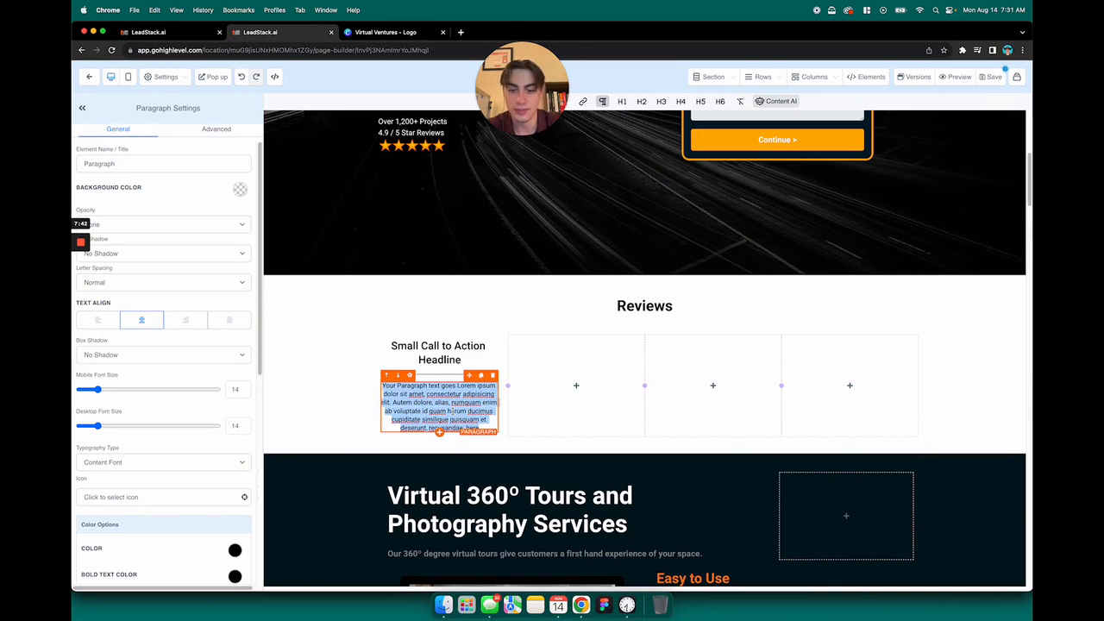
type("Peter")
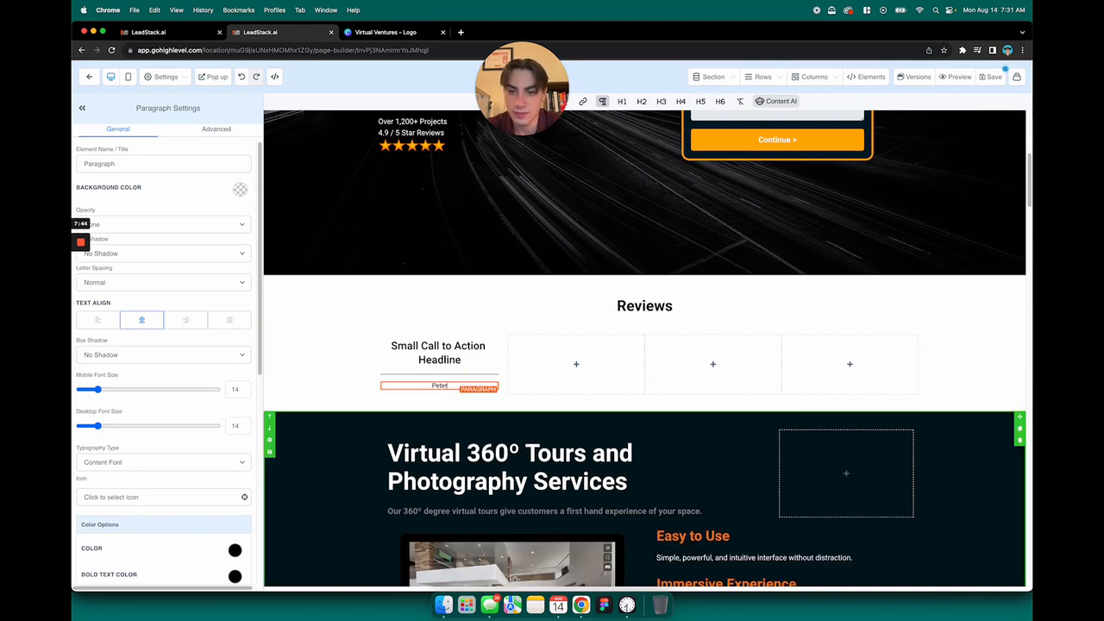
Select the entire placeholder text of the sub-headline in the first review column
left_click(464, 347)
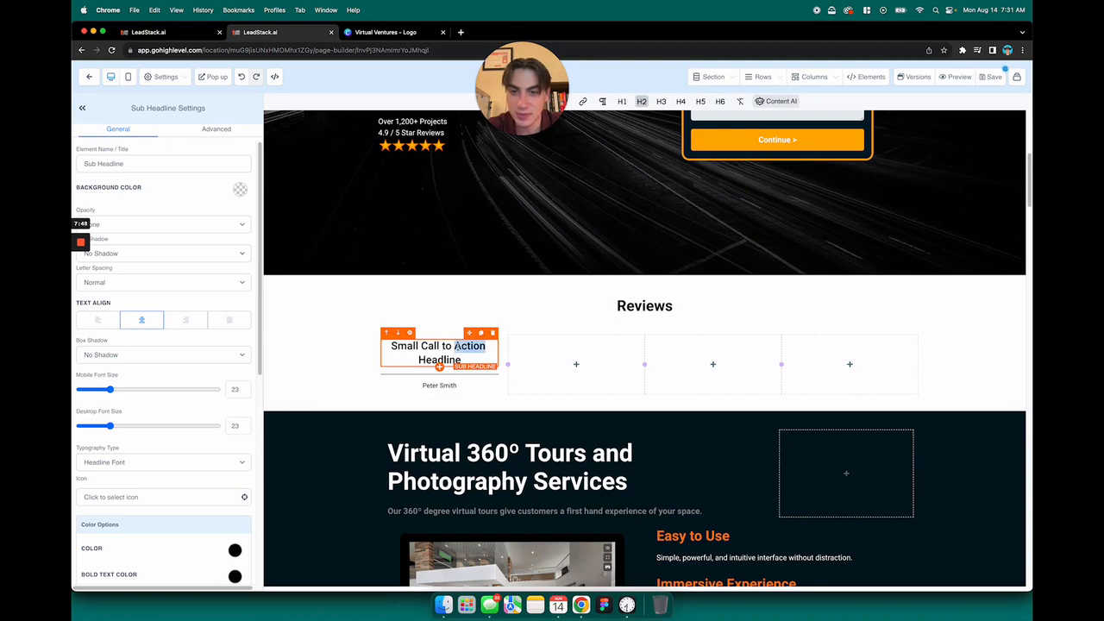
triple_click(456, 345)
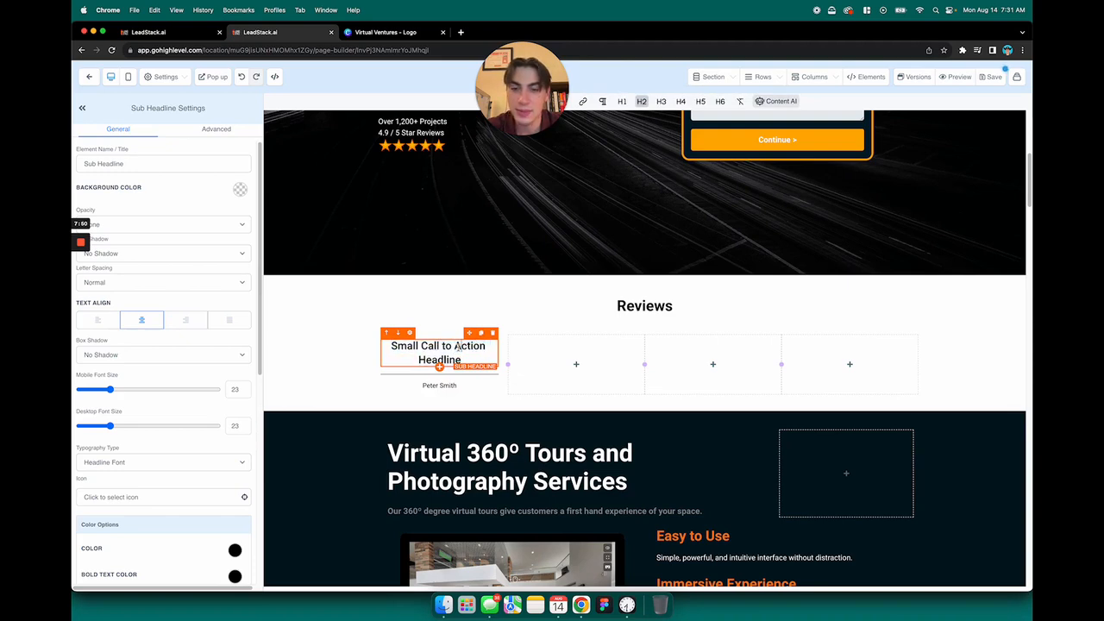
scroll(644, 345, "down", 1)
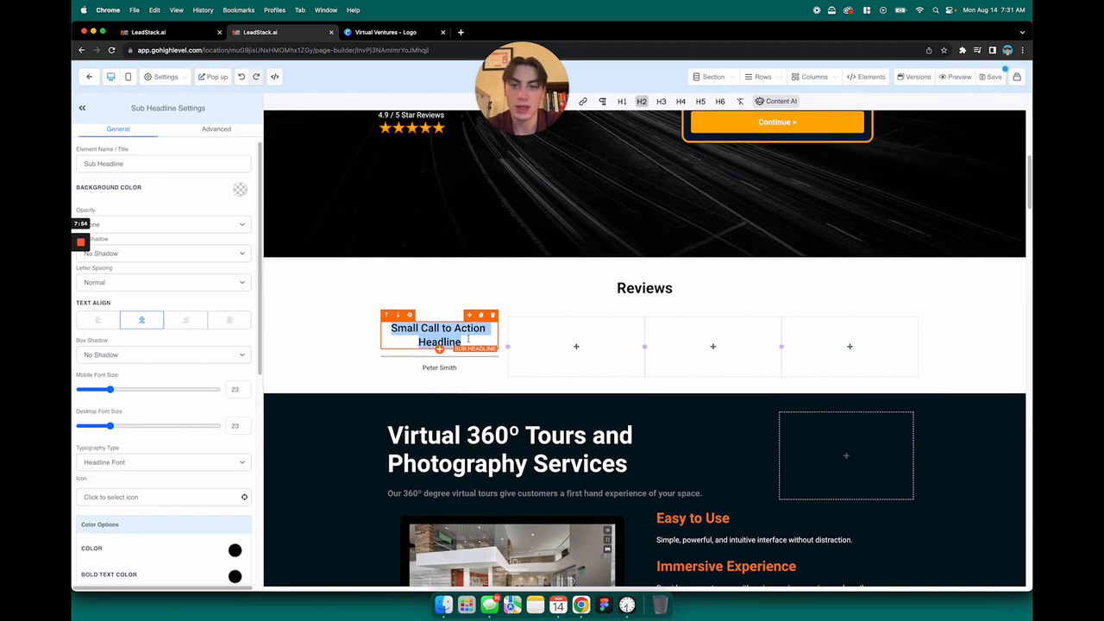
Search Google for sample testimonials in a new browser tab
left_click(463, 32)
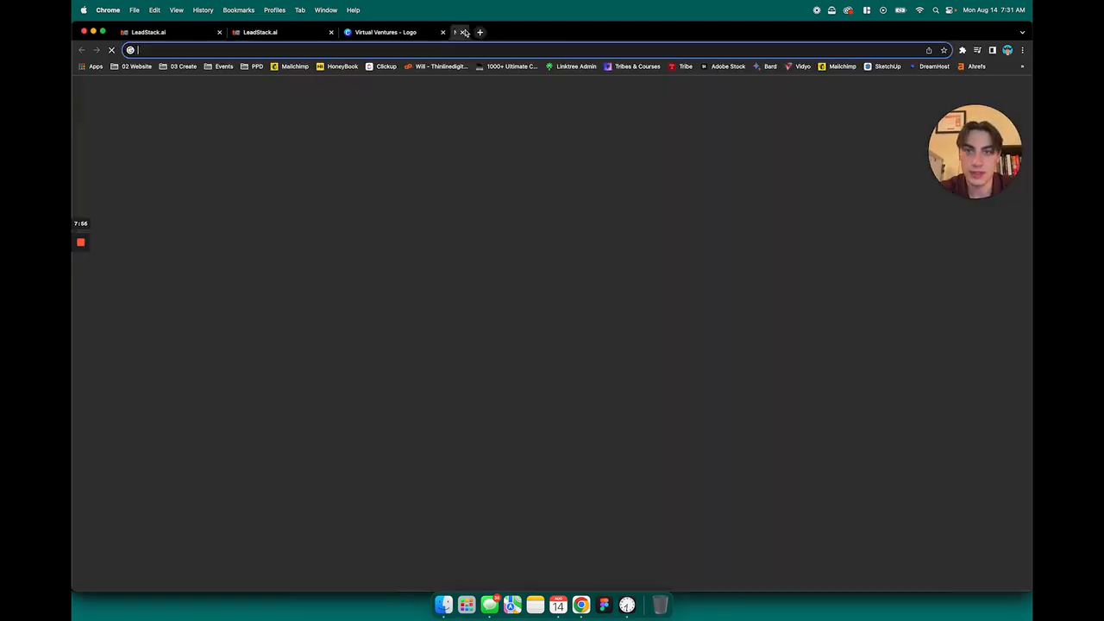
type("sample testimonails")
key("Return")
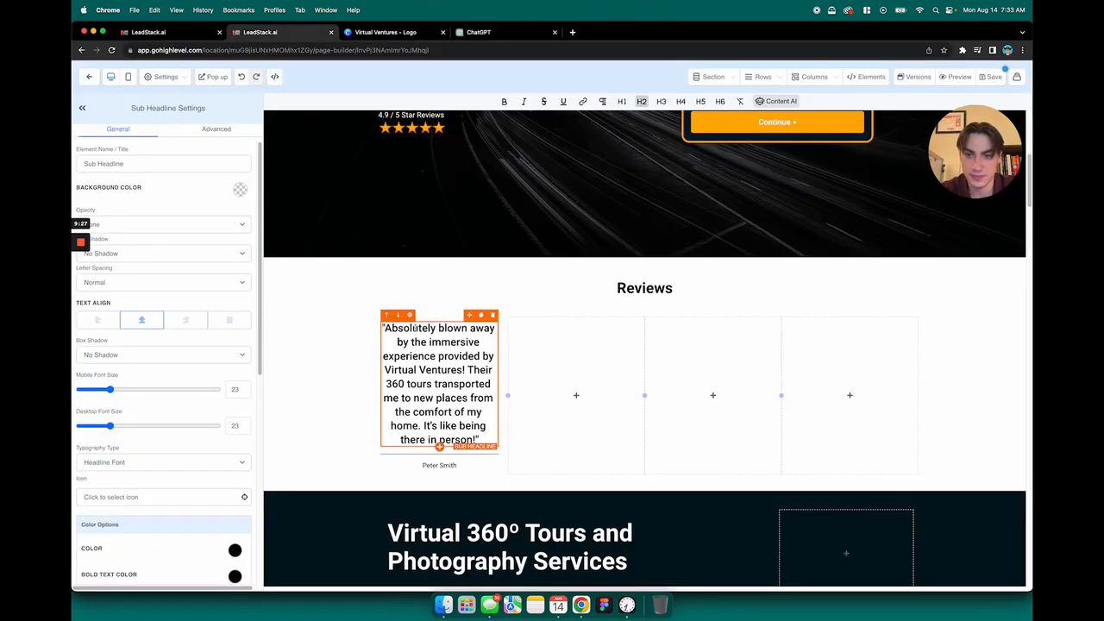
Reduce the desktop font size of the testimonial sub-headline in the first column to 16
left_click(335, 340)
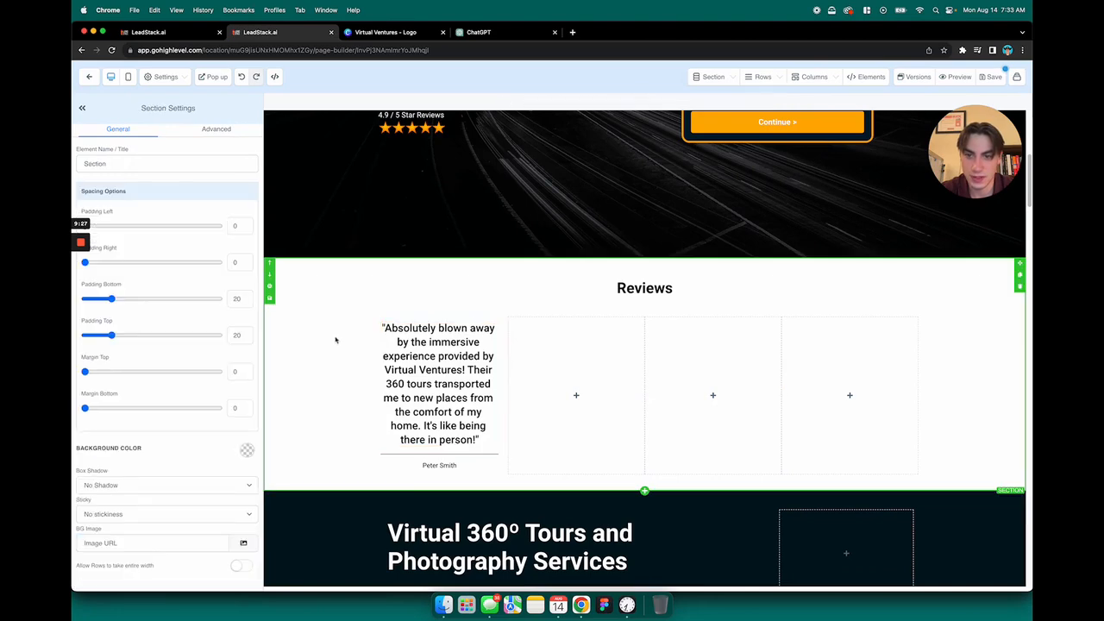
scroll(335, 340, "down", 2)
left_click(449, 300)
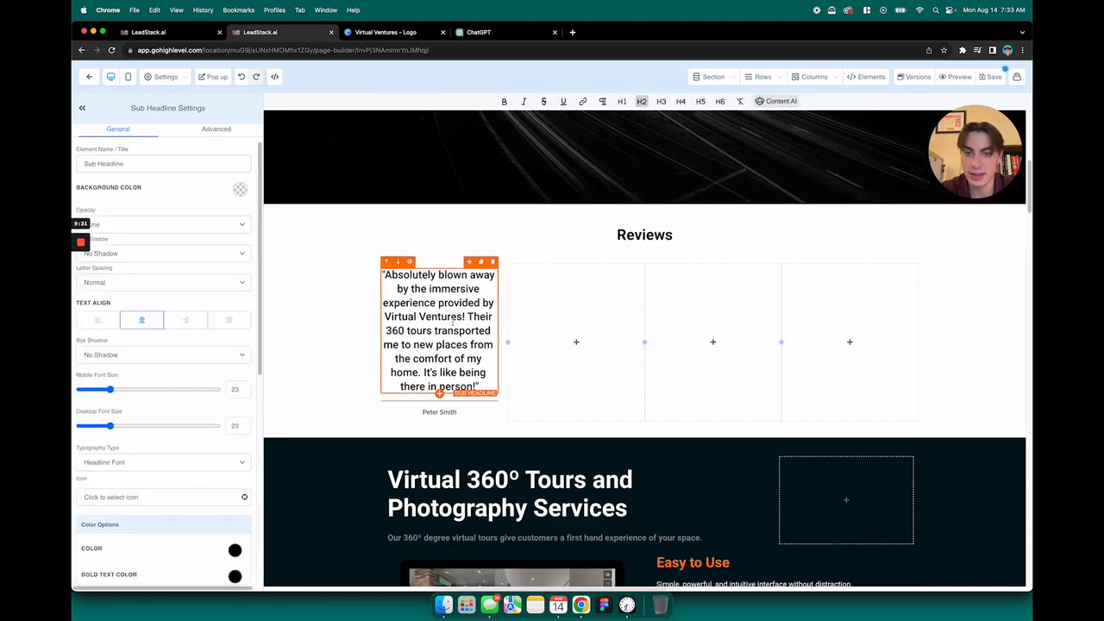
left_click(360, 311)
left_click(425, 319)
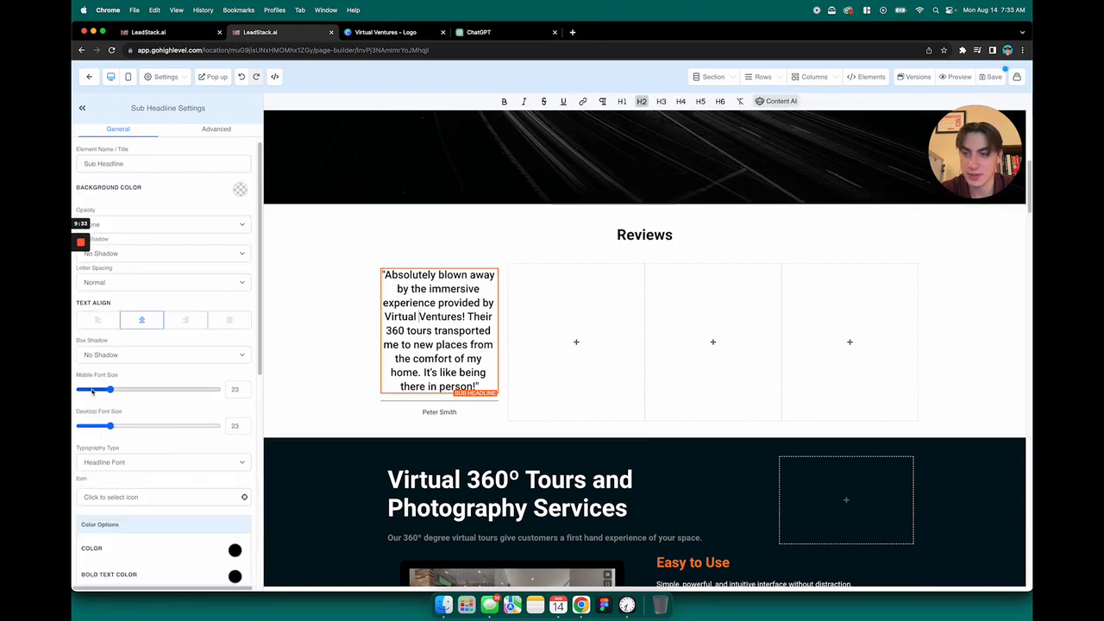
left_click_drag(110, 426, 101, 427)
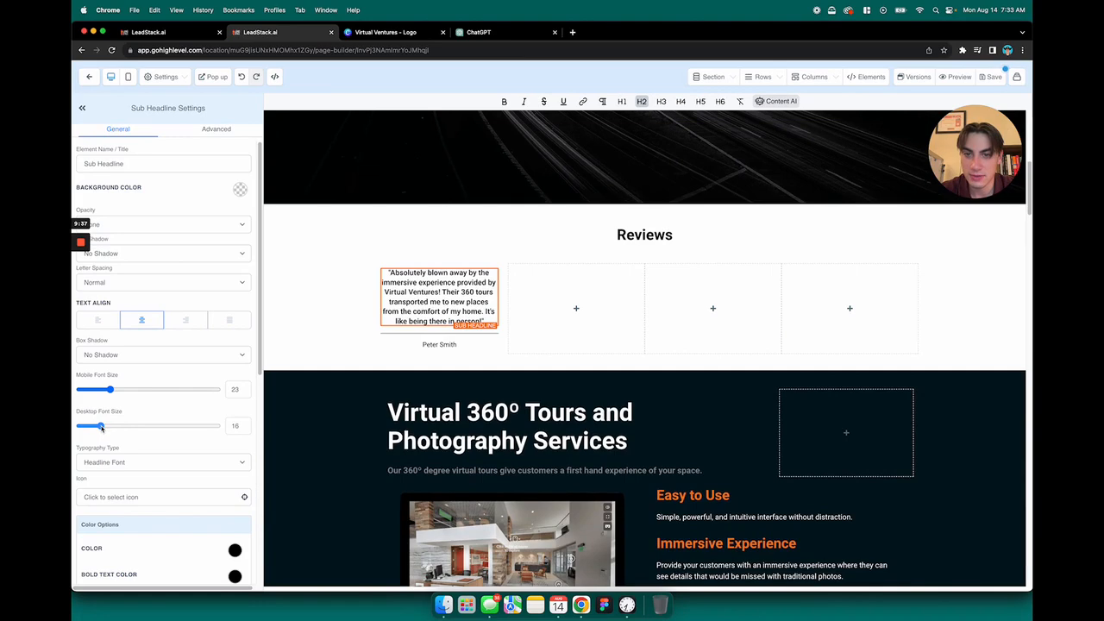
left_click(289, 363)
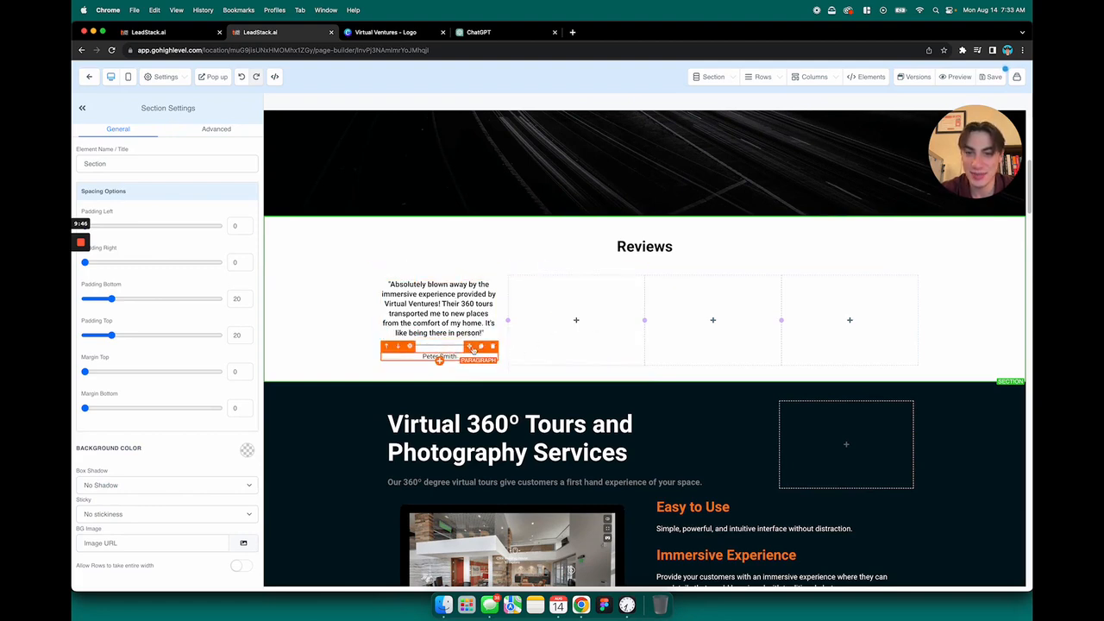
Duplicate the finished testimonial column and delete the three empty columns in the row
left_click(503, 341)
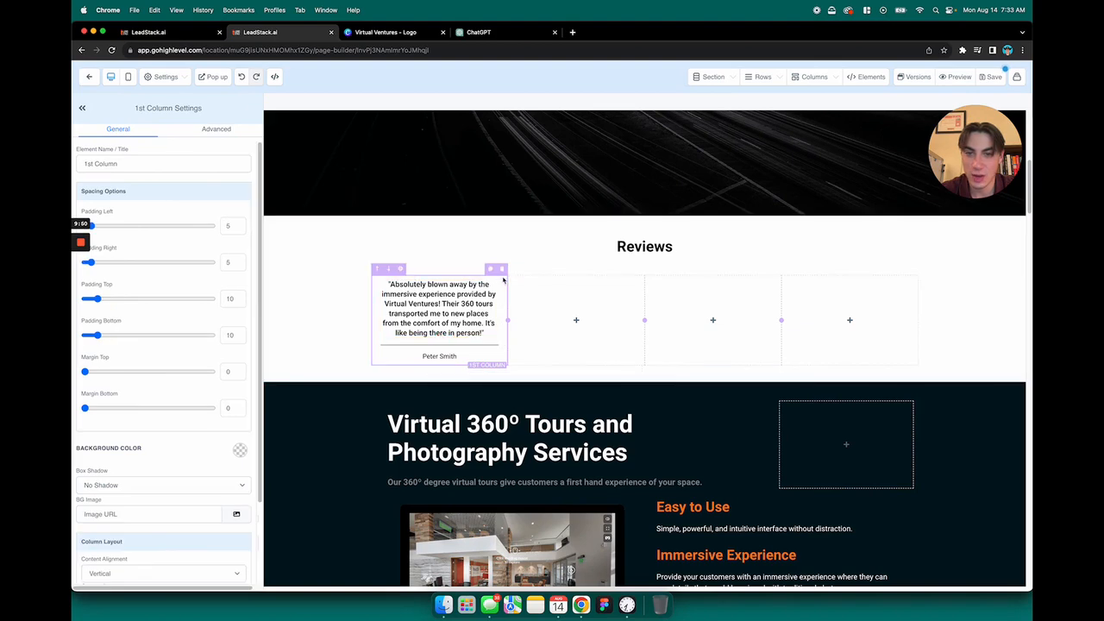
left_click(493, 270)
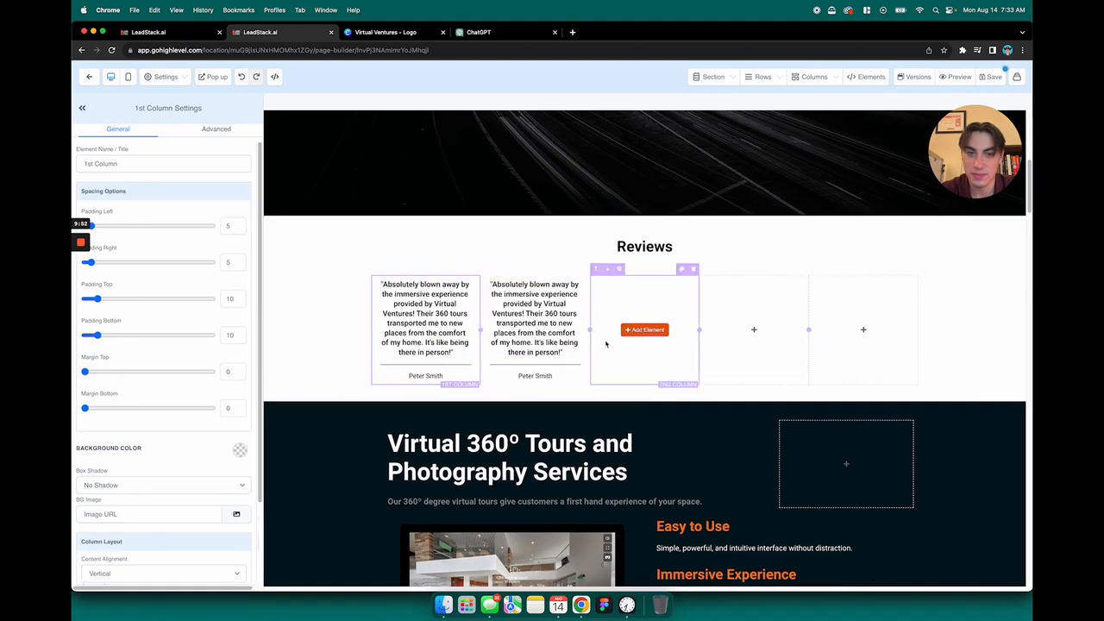
left_click(692, 269)
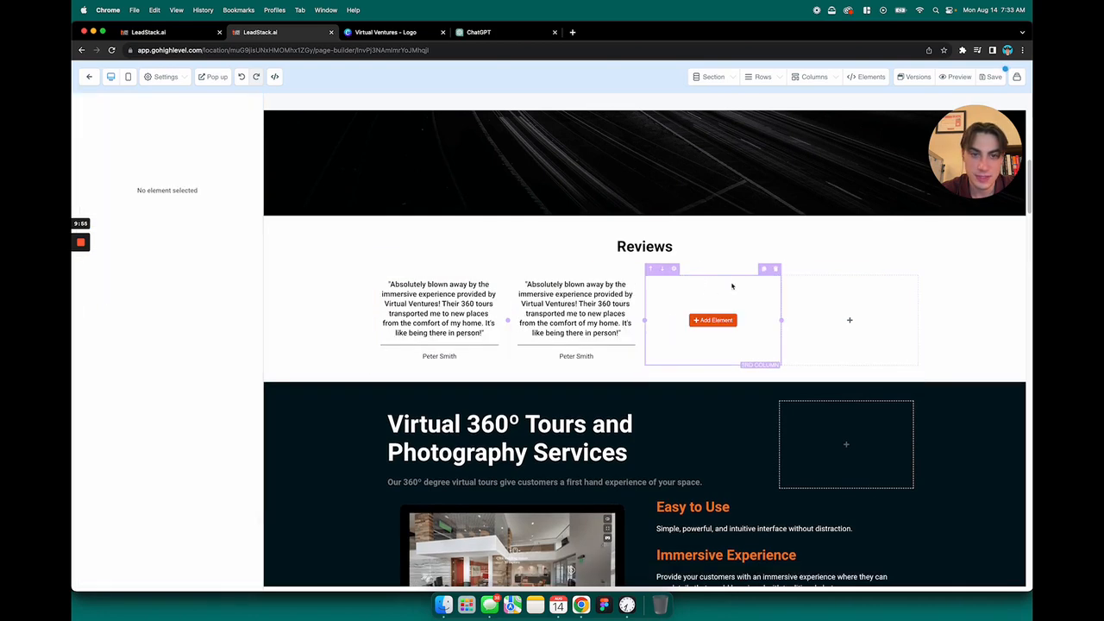
left_click(775, 269)
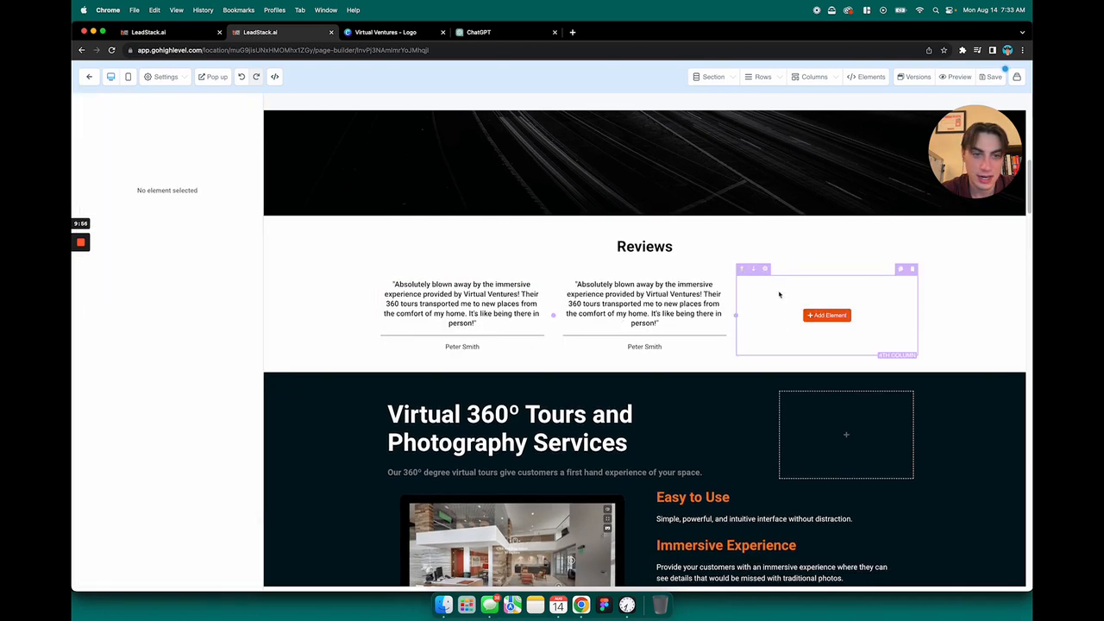
left_click(913, 270)
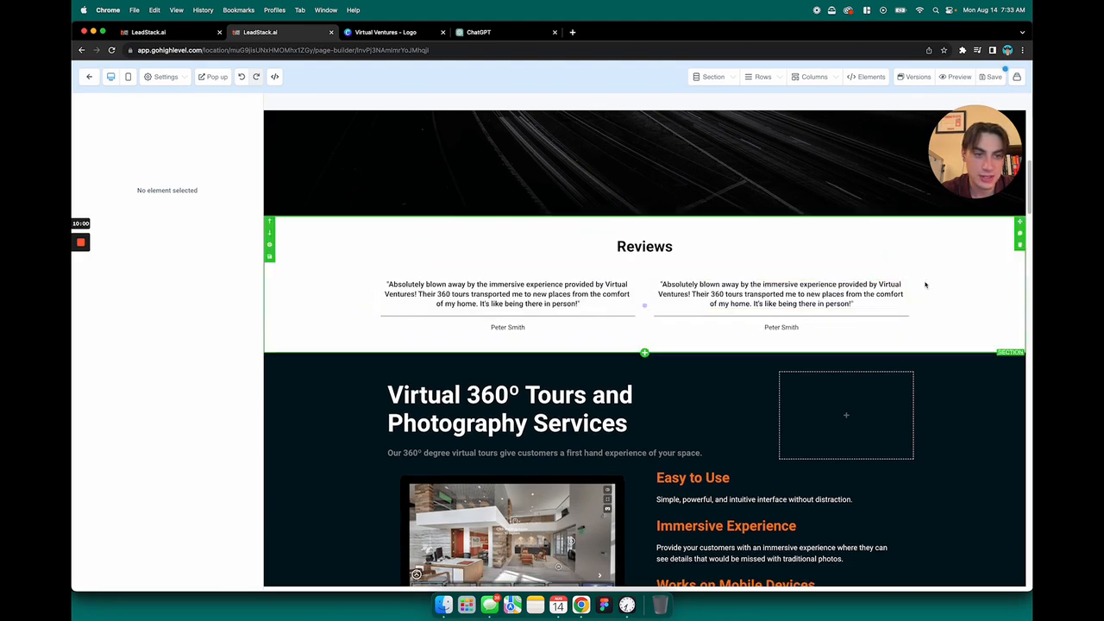
Duplicate the testimonial column twice more so that the Reviews row holds four testimonials
left_click(918, 289)
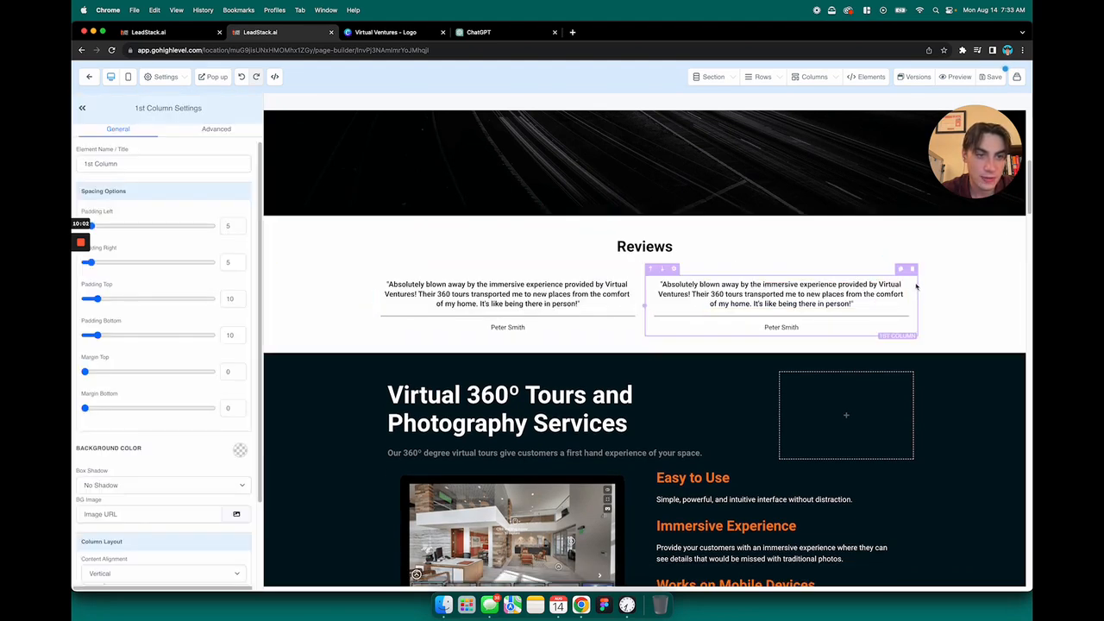
left_click(900, 273)
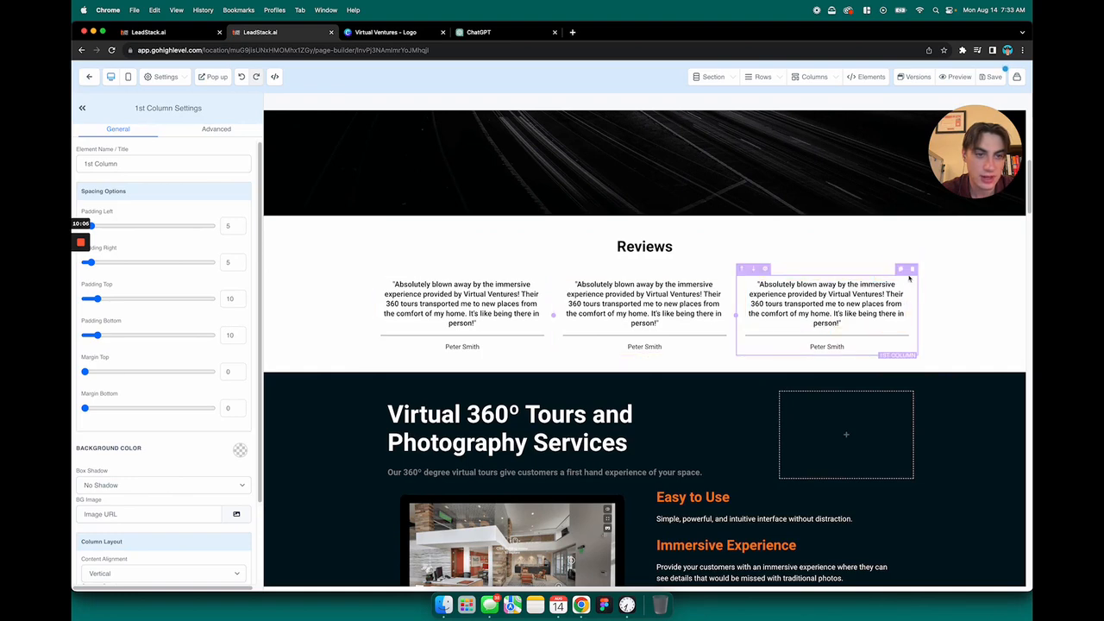
left_click(905, 273)
left_click(964, 359)
Delete the divider between the quote and the reviewer's name in the first testimonial column
scroll(510, 265, "down", 1)
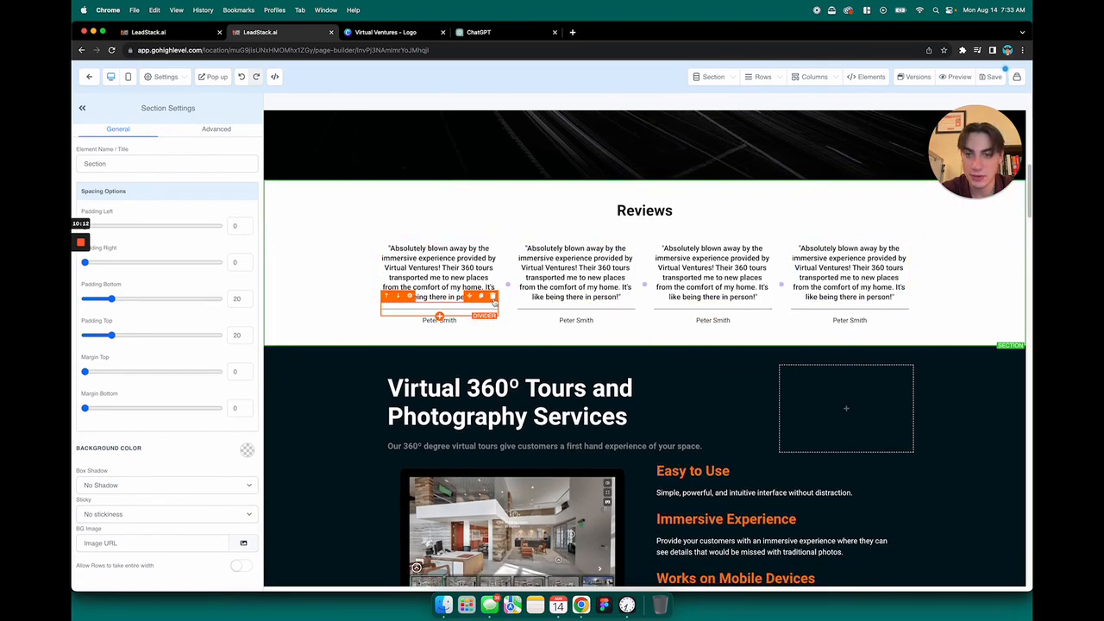
left_click(493, 297)
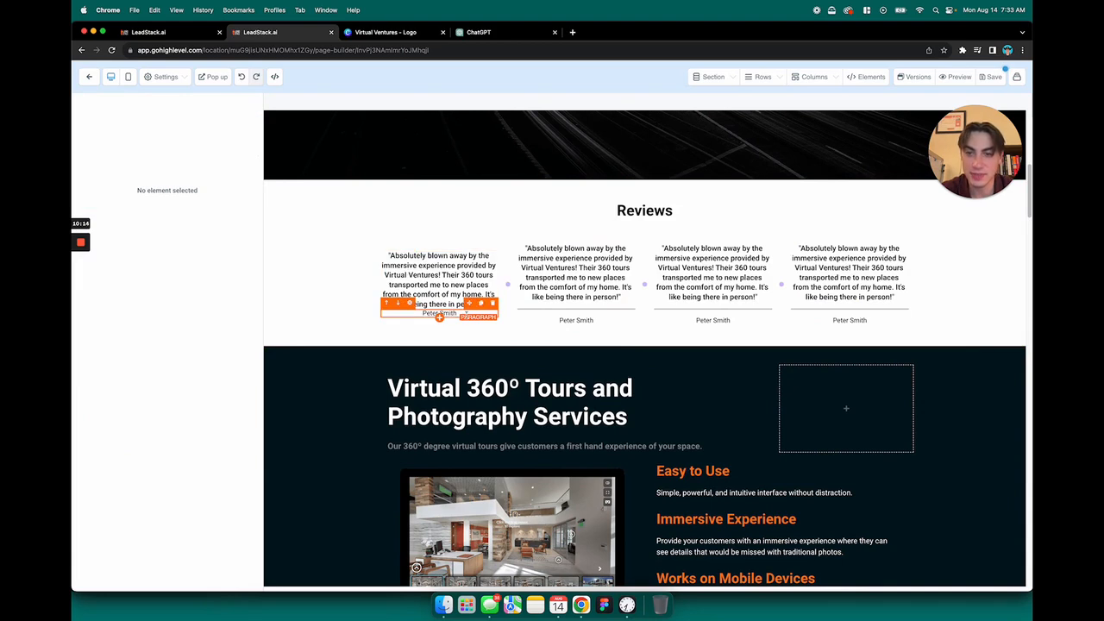
Increase the top padding of the reviewer's name paragraph in the first testimonial column
left_click(569, 309)
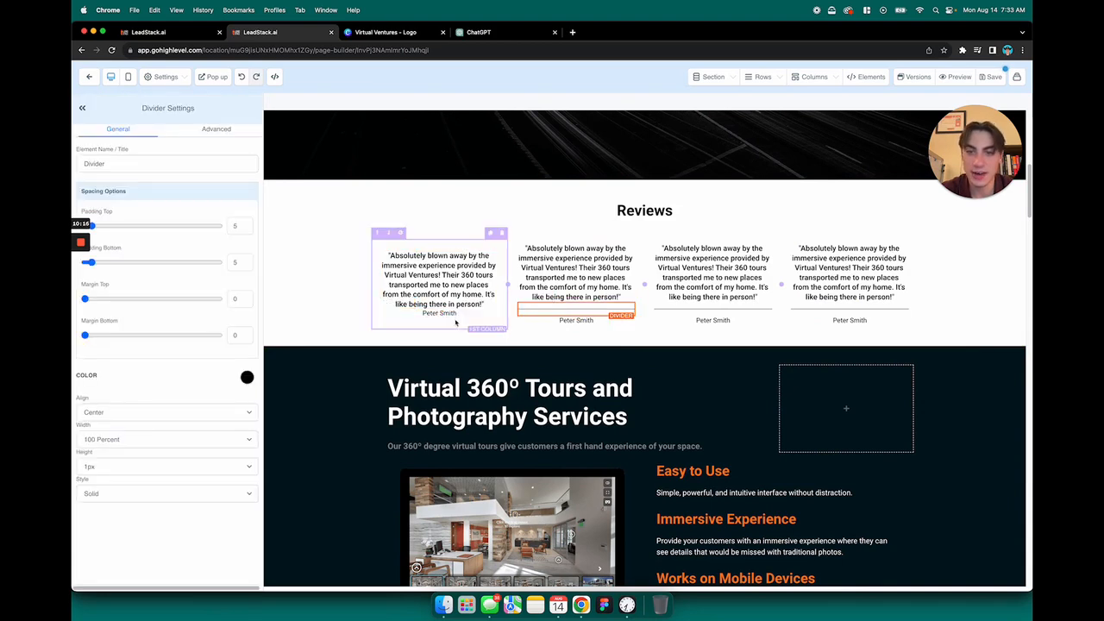
left_click(443, 314)
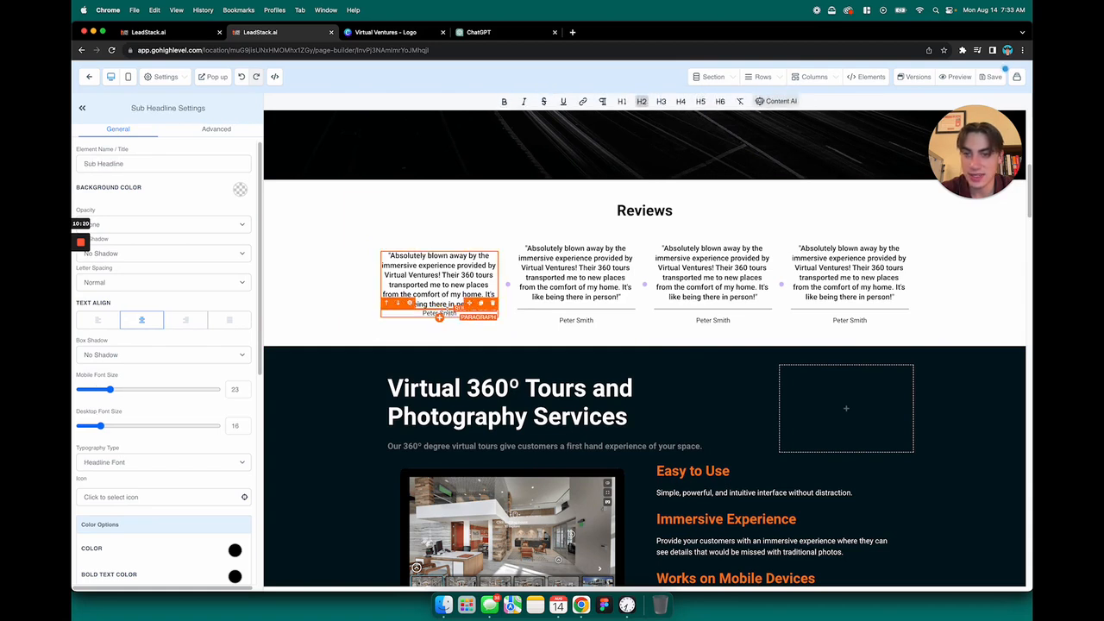
scroll(181, 326, "down", 3)
scroll(180, 326, "down", 5)
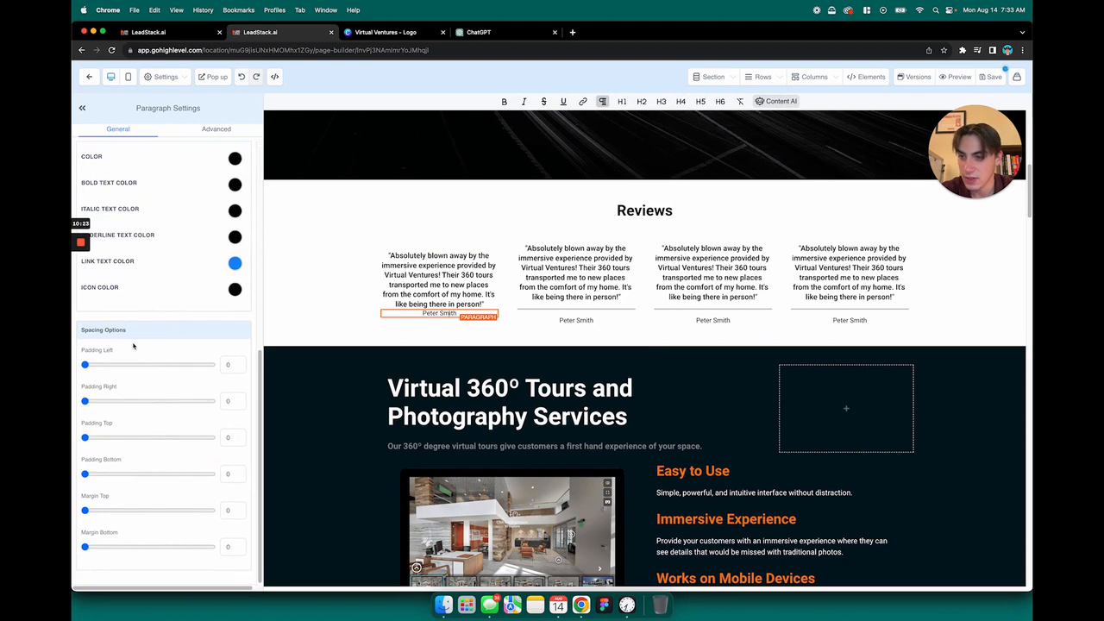
left_click_drag(85, 440, 109, 439)
left_click(571, 416)
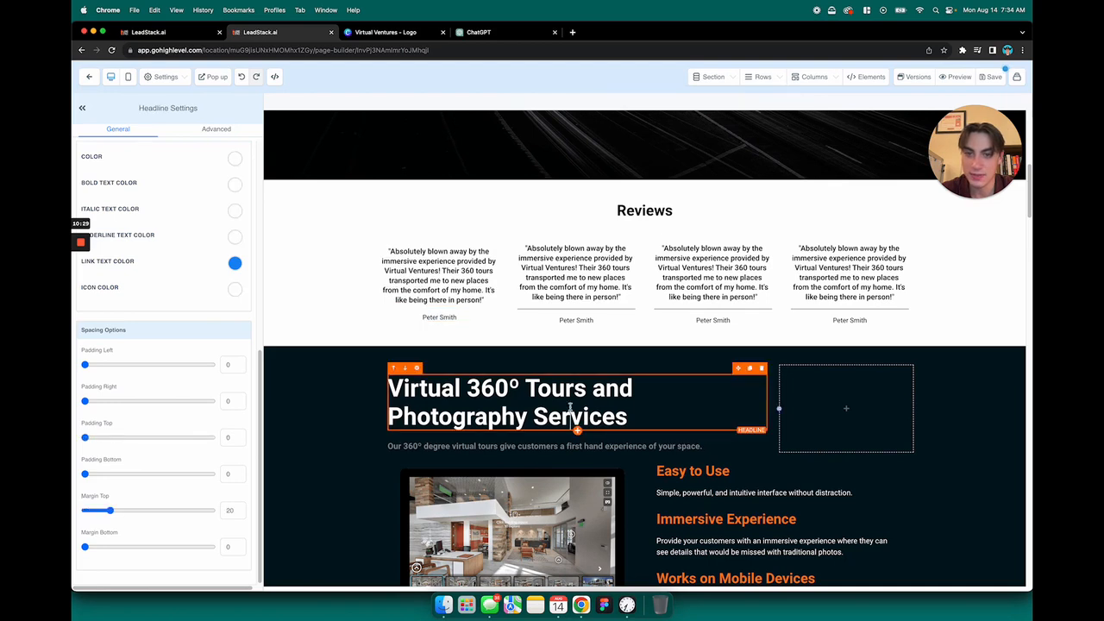
scroll(620, 405, "down", 1)
scroll(635, 394, "up", 1)
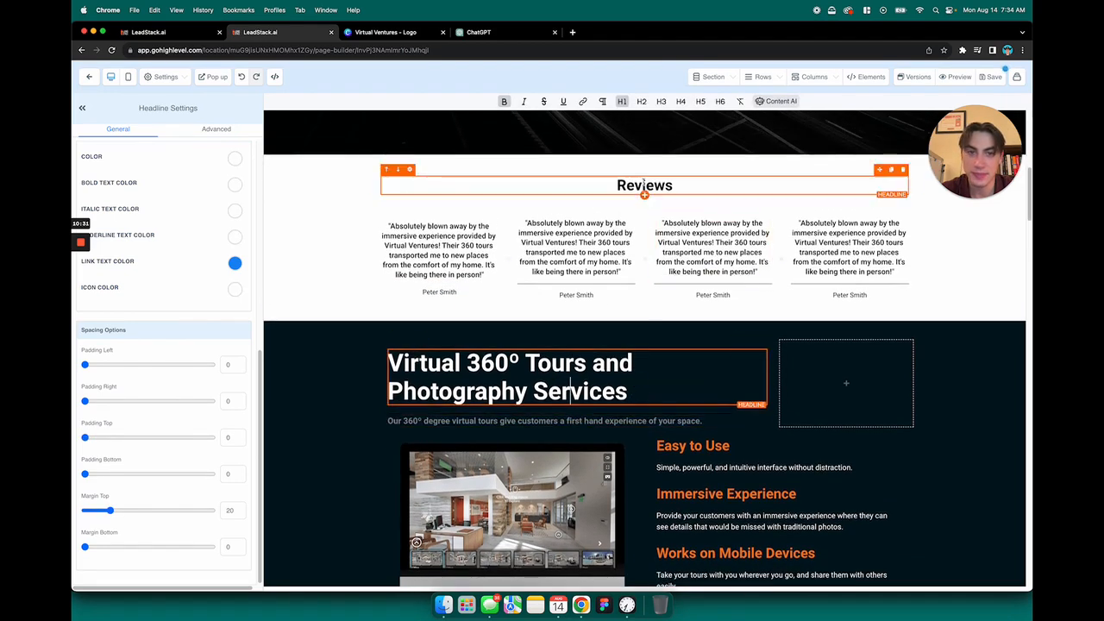
scroll(705, 233, "down", 1)
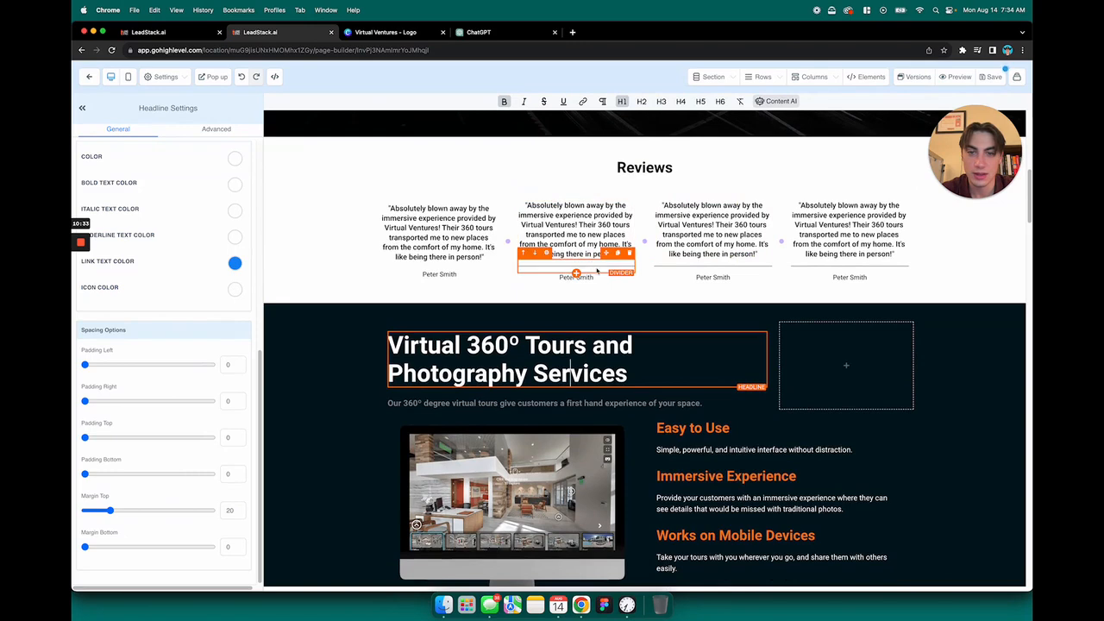
left_click(614, 272)
left_click(629, 254)
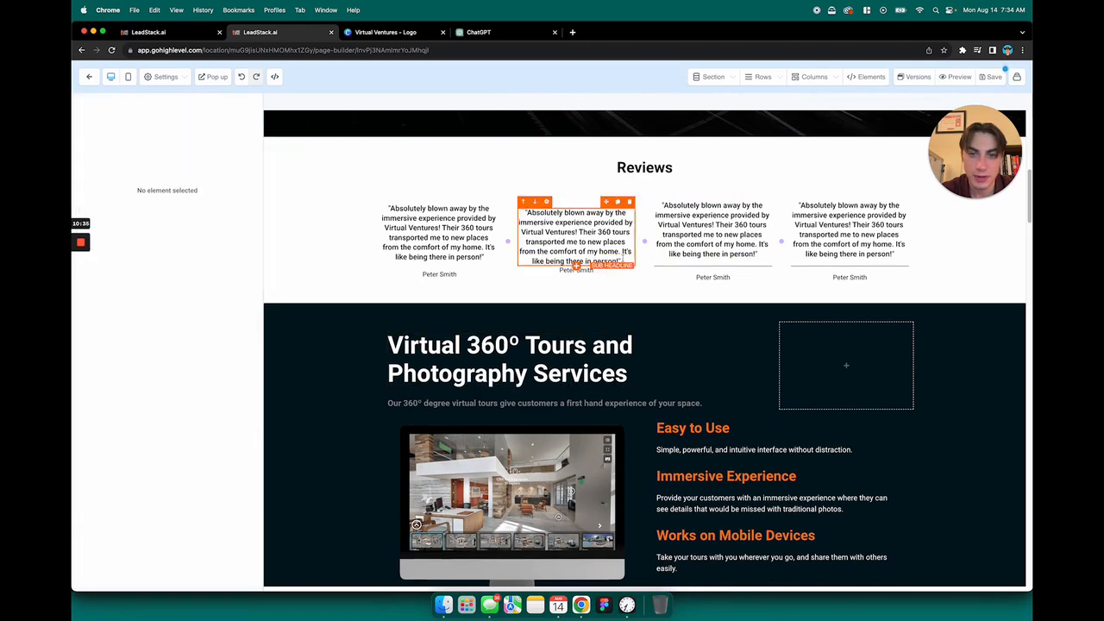
left_click(629, 260)
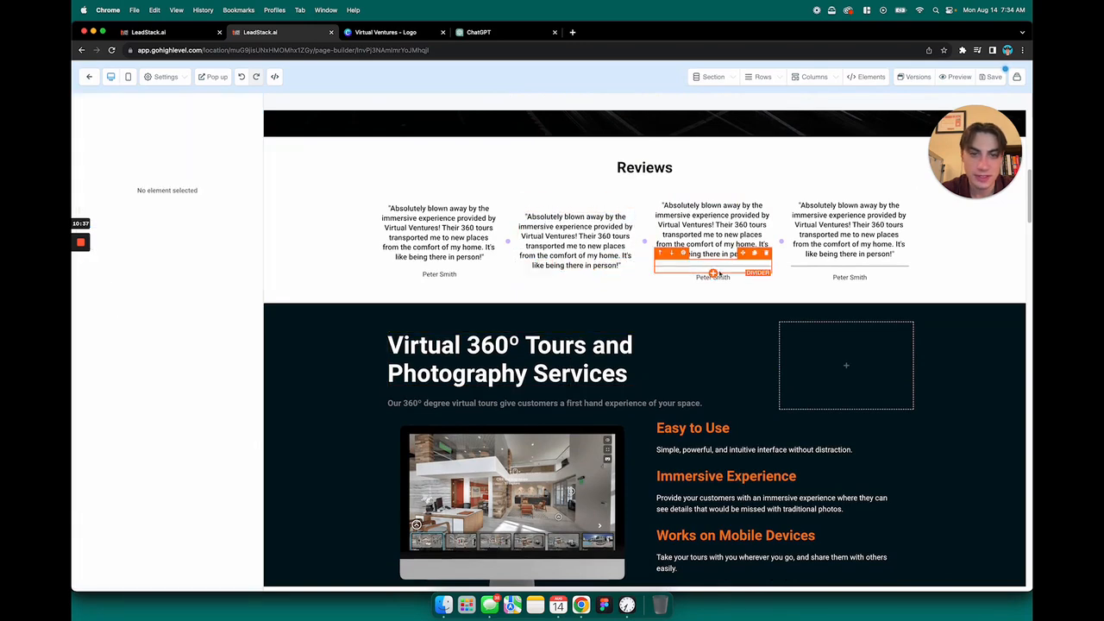
Delete the other three testimonial columns from the Reviews row, keeping only the first one
left_click(638, 190)
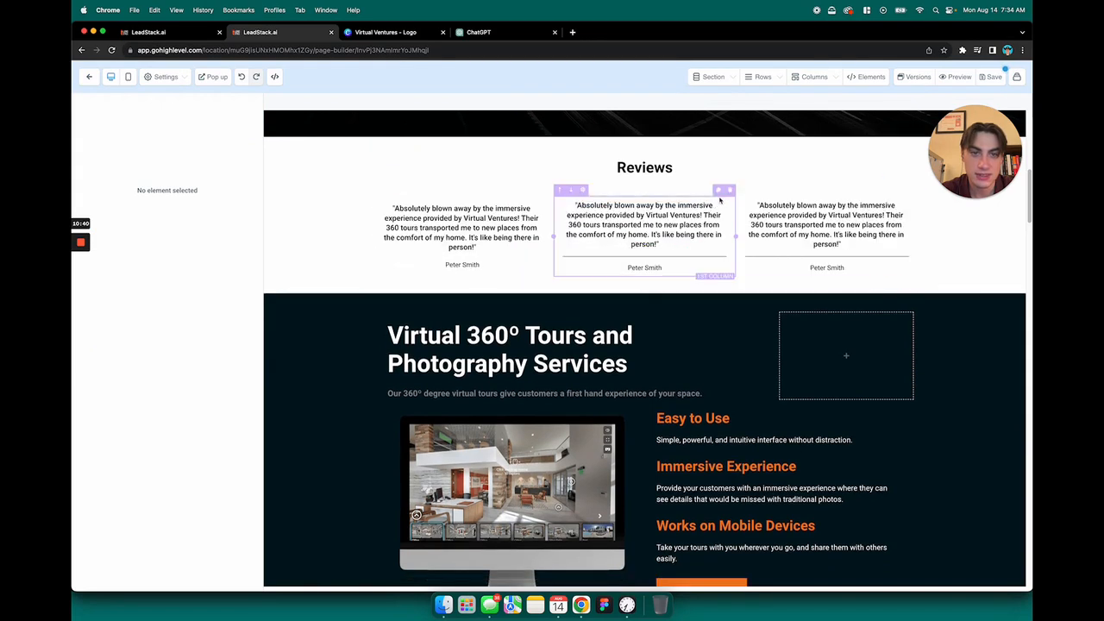
left_click(729, 190)
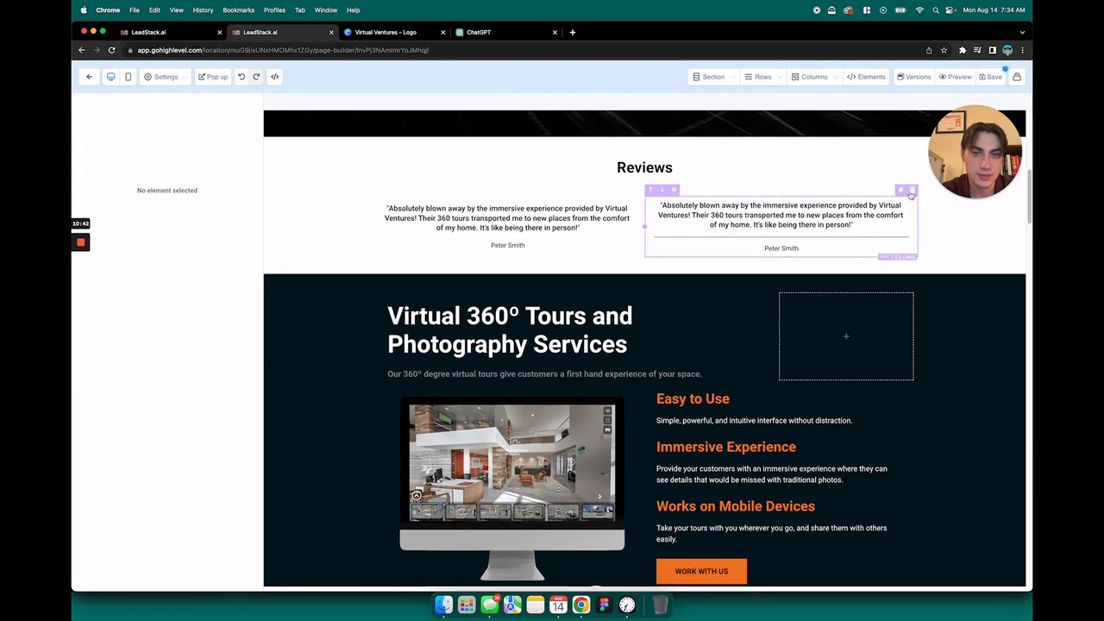
left_click(911, 190)
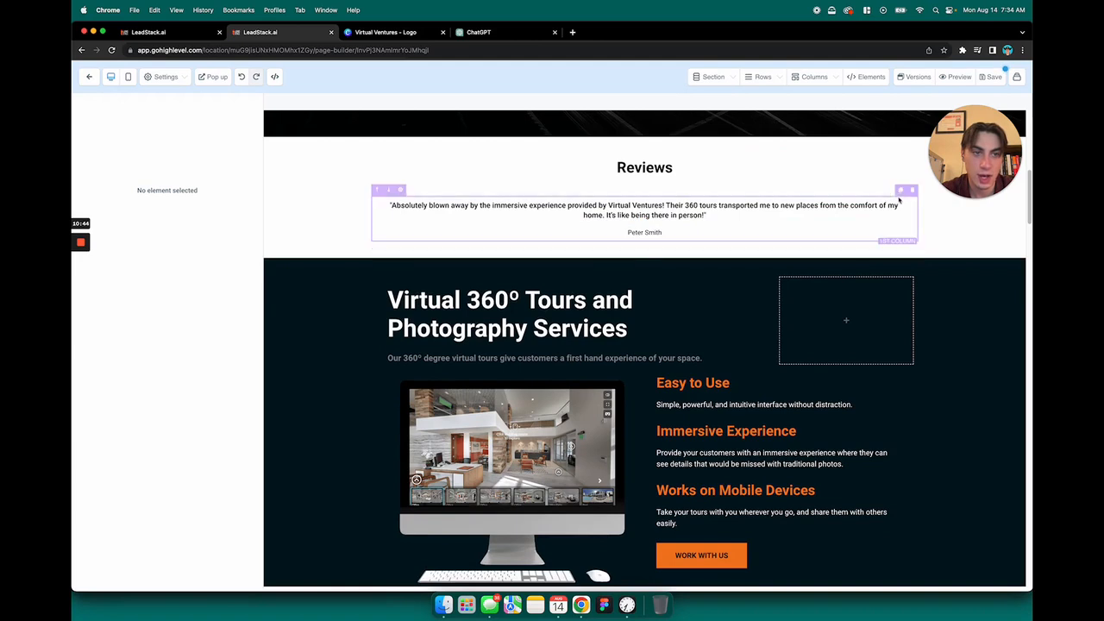
Duplicate the remaining testimonial column three times to fill the Reviews row with four testimonials
left_click(900, 191)
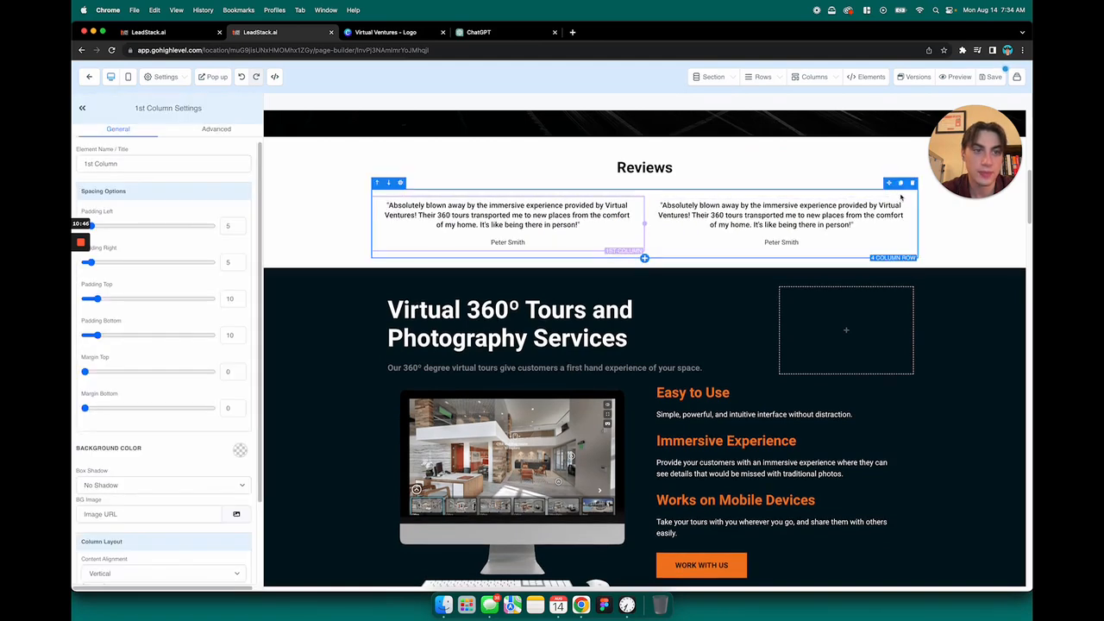
left_click(901, 191)
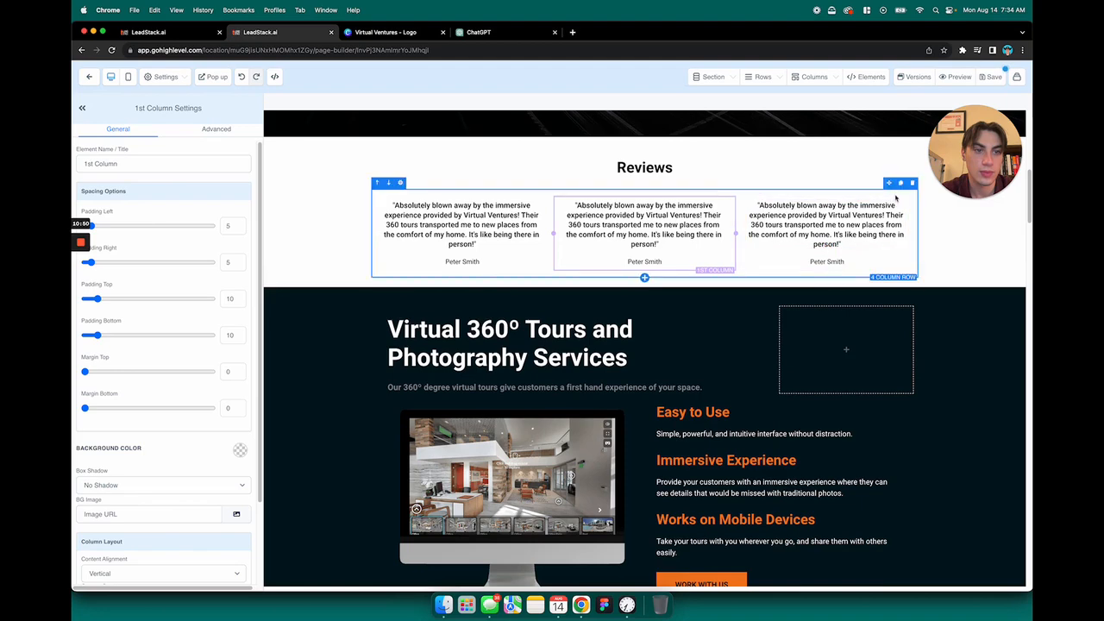
left_click(901, 191)
left_click(958, 336)
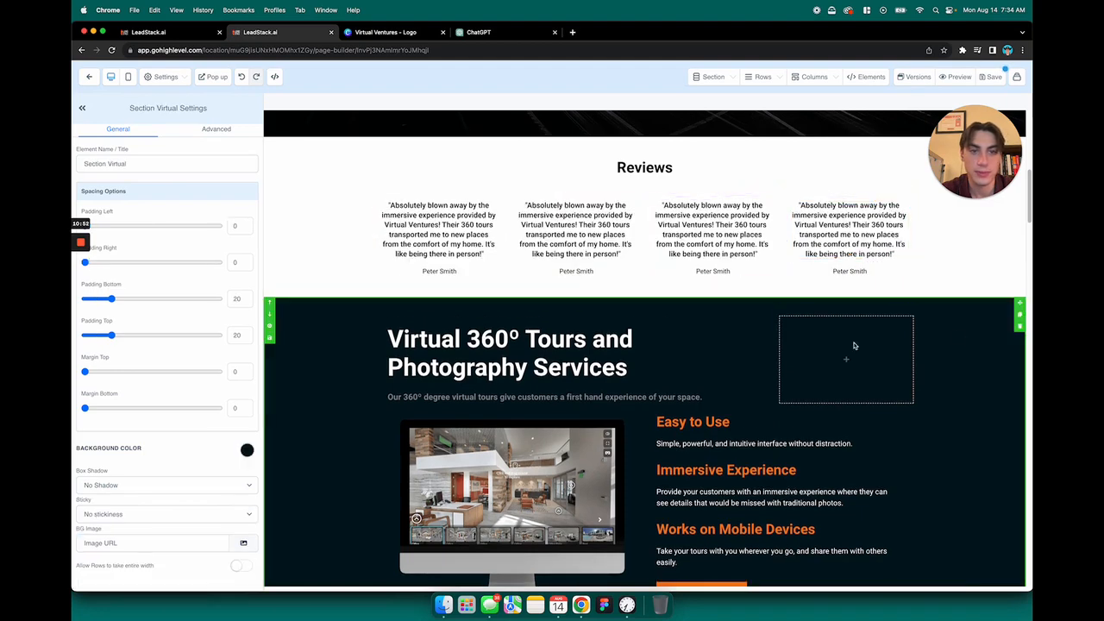
Set the Reviews section's background color to the very dark navy used by the services section below it
scroll(946, 339, "down", 1)
scroll(900, 346, "up", 3)
scroll(902, 345, "down", 2)
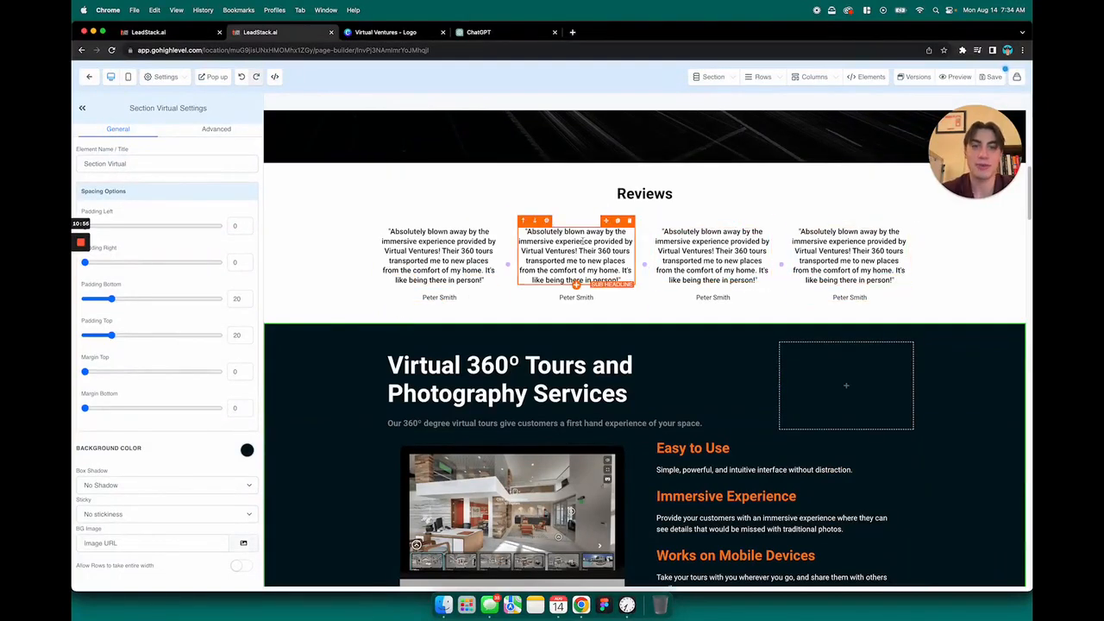
scroll(590, 259, "down", 2)
scroll(590, 241, "up", 2)
left_click(297, 245)
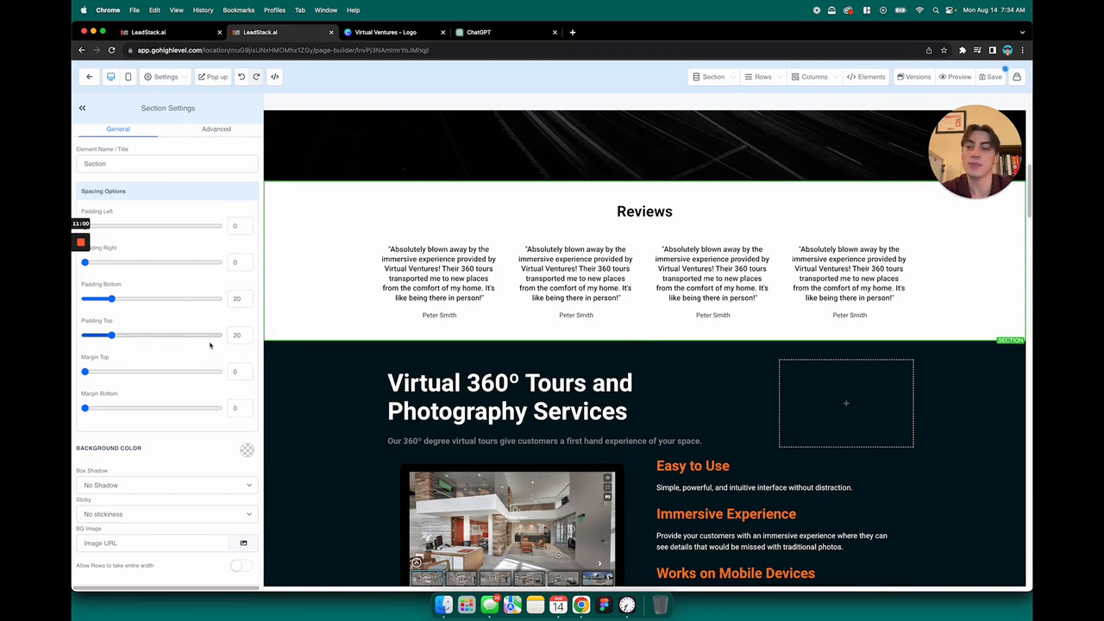
left_click(247, 451)
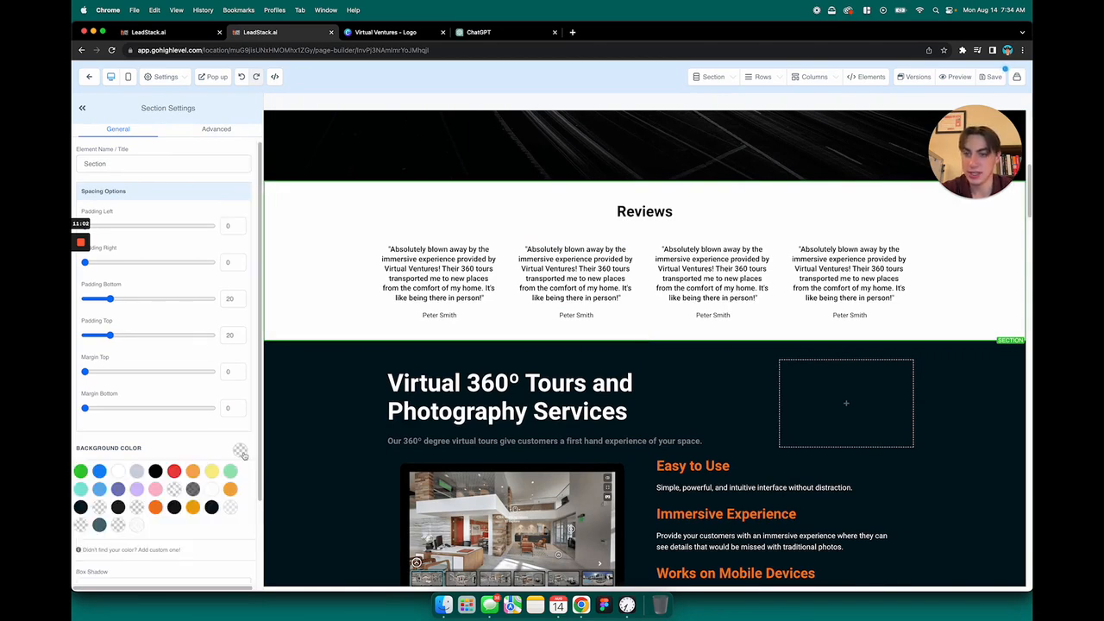
left_click(211, 508)
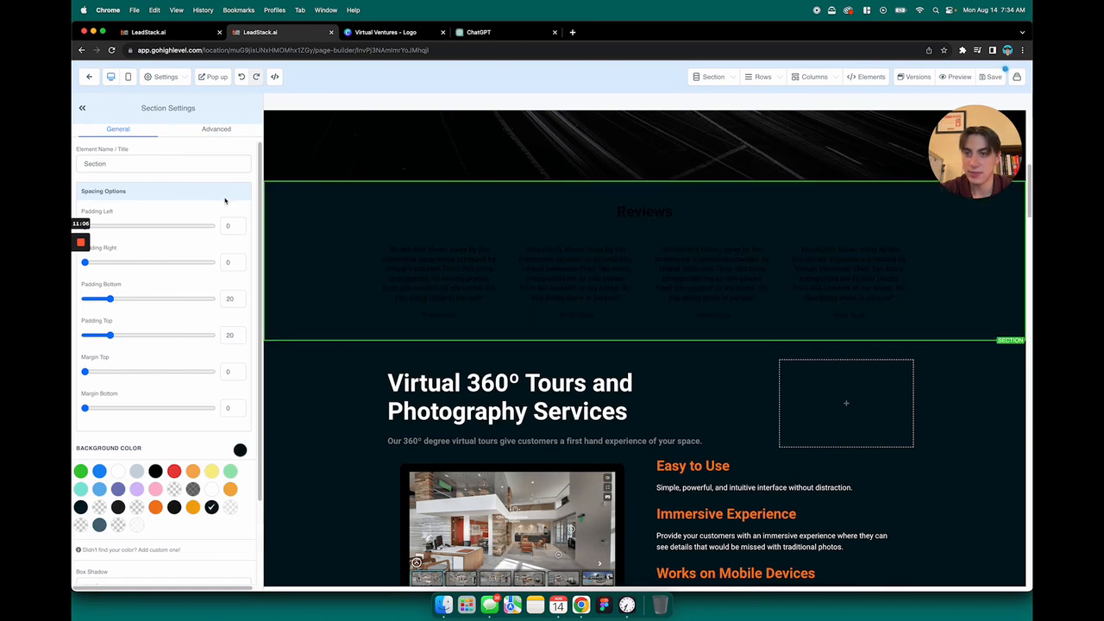
left_click(341, 409)
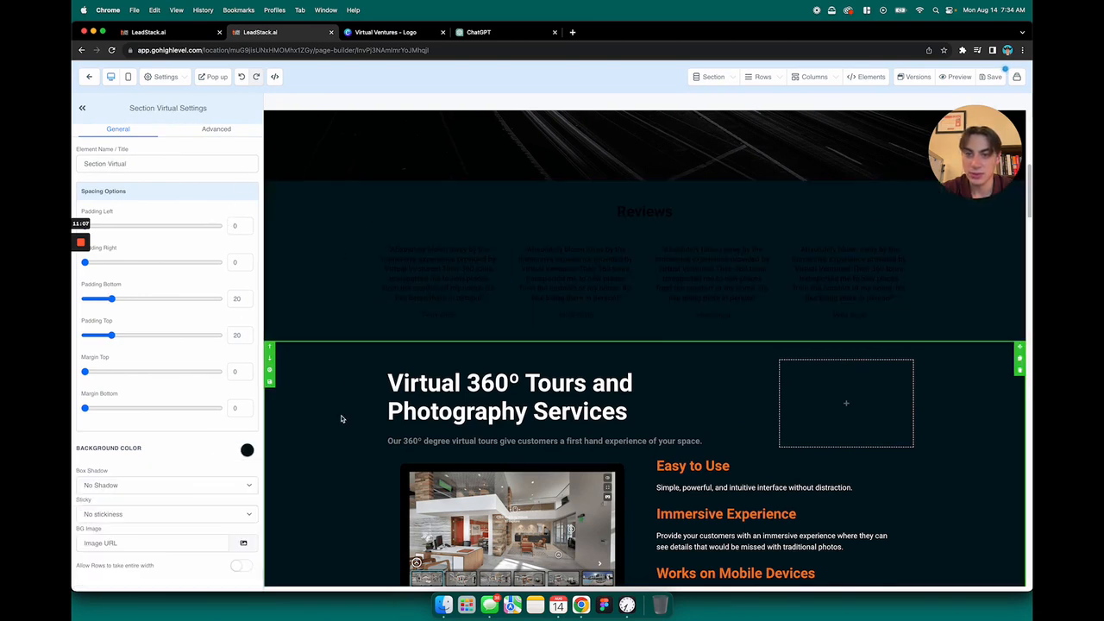
left_click(331, 164)
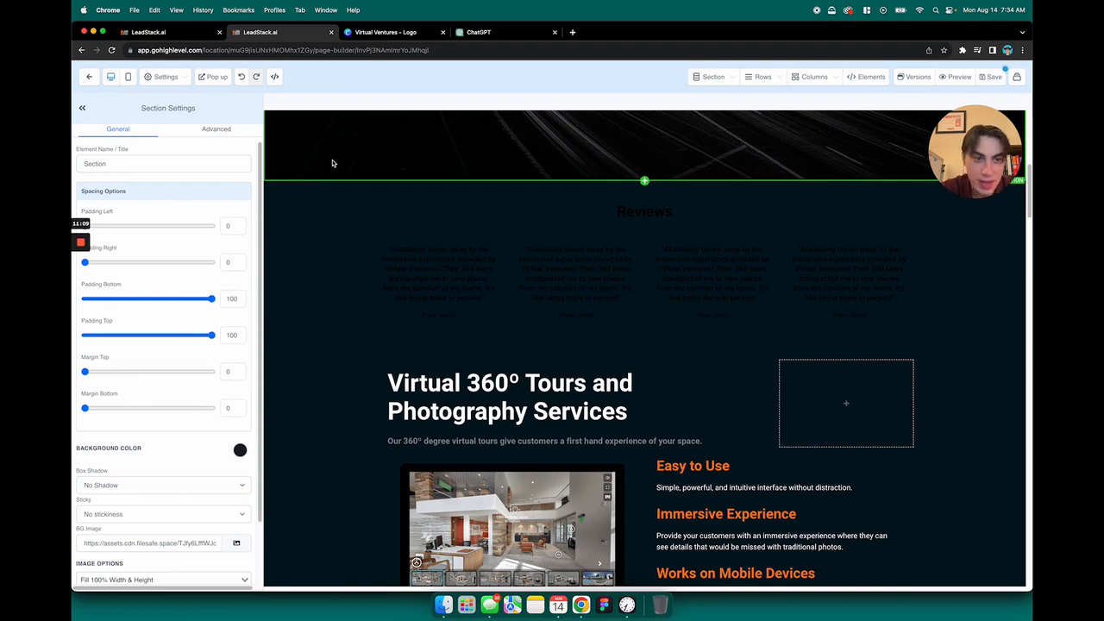
Change the text color of the quote sub-headline to white in all four testimonial columns
left_click(404, 263)
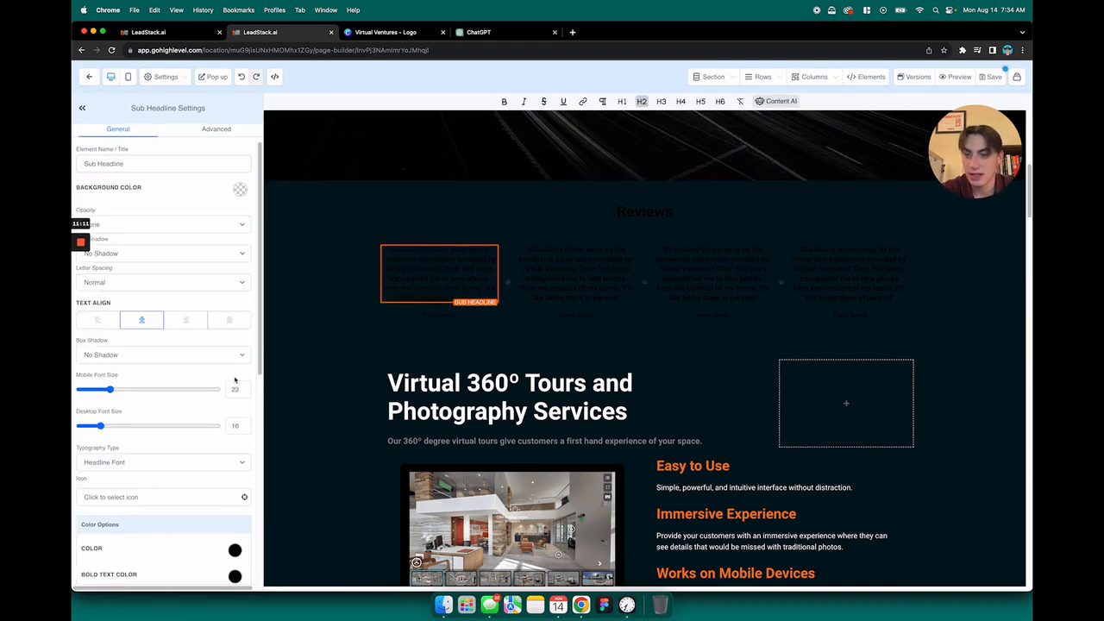
scroll(207, 388, "down", 3)
scroll(207, 388, "down", 3)
left_click(236, 329)
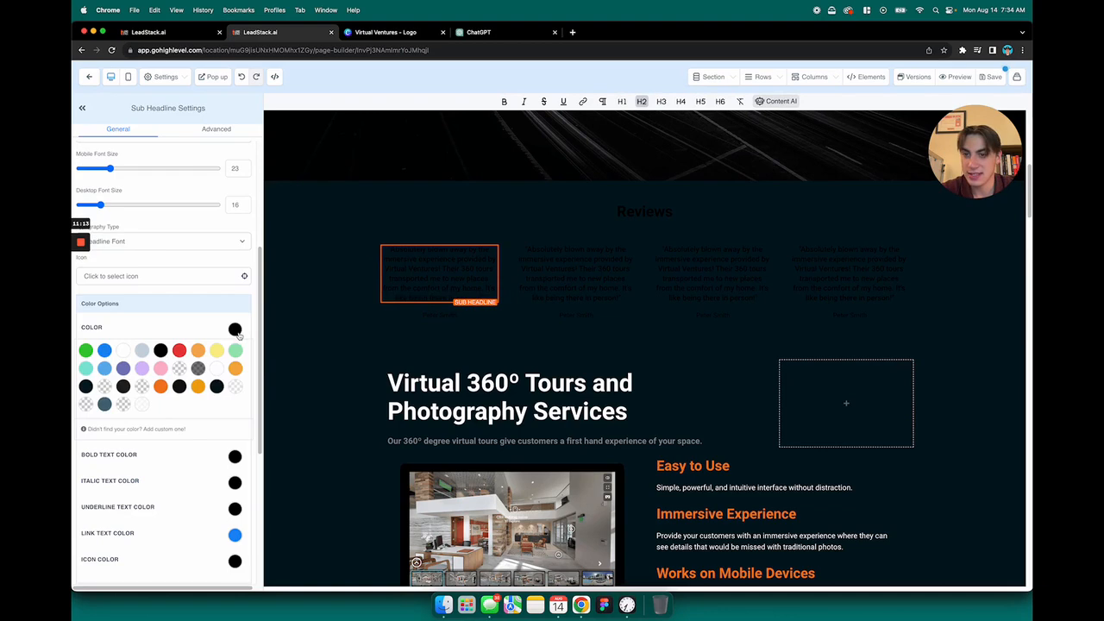
left_click(124, 351)
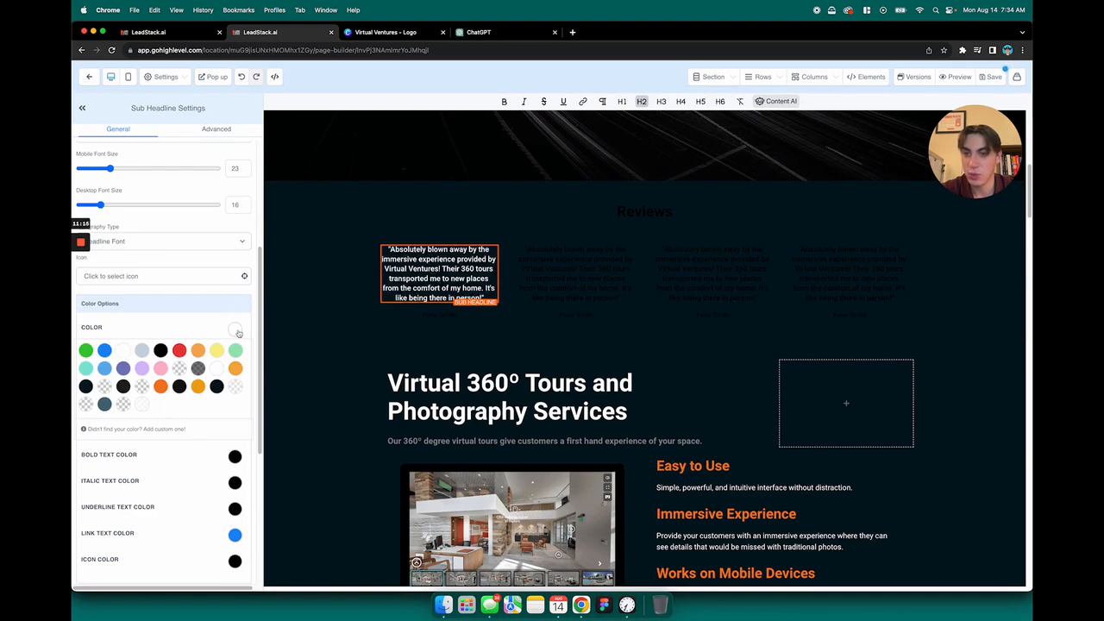
left_click(566, 263)
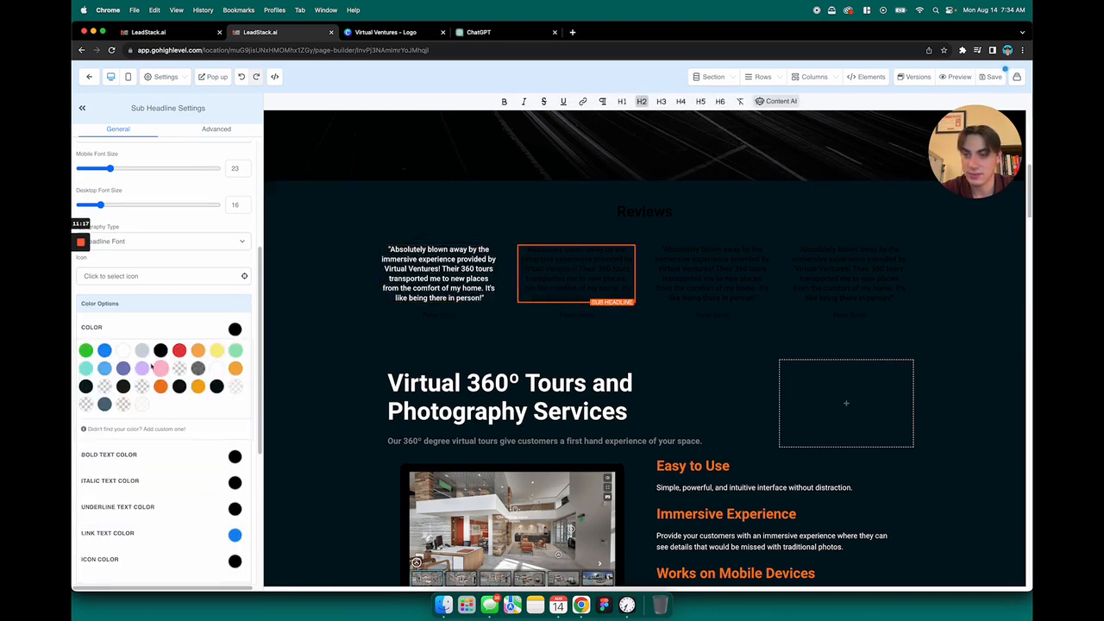
left_click(123, 350)
left_click(686, 280)
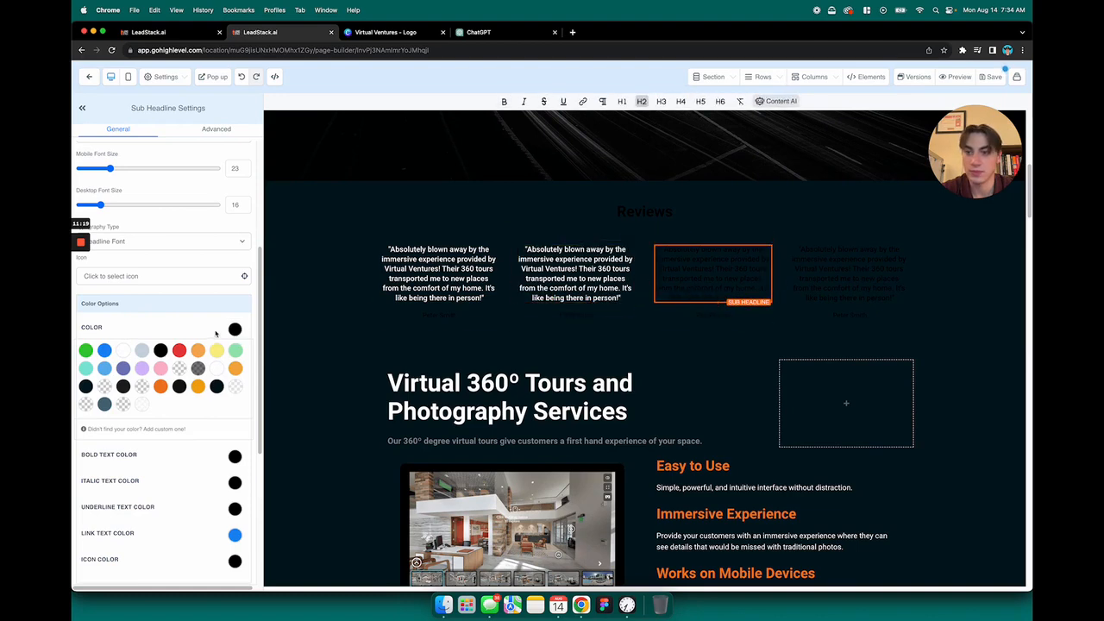
left_click(124, 350)
left_click(832, 267)
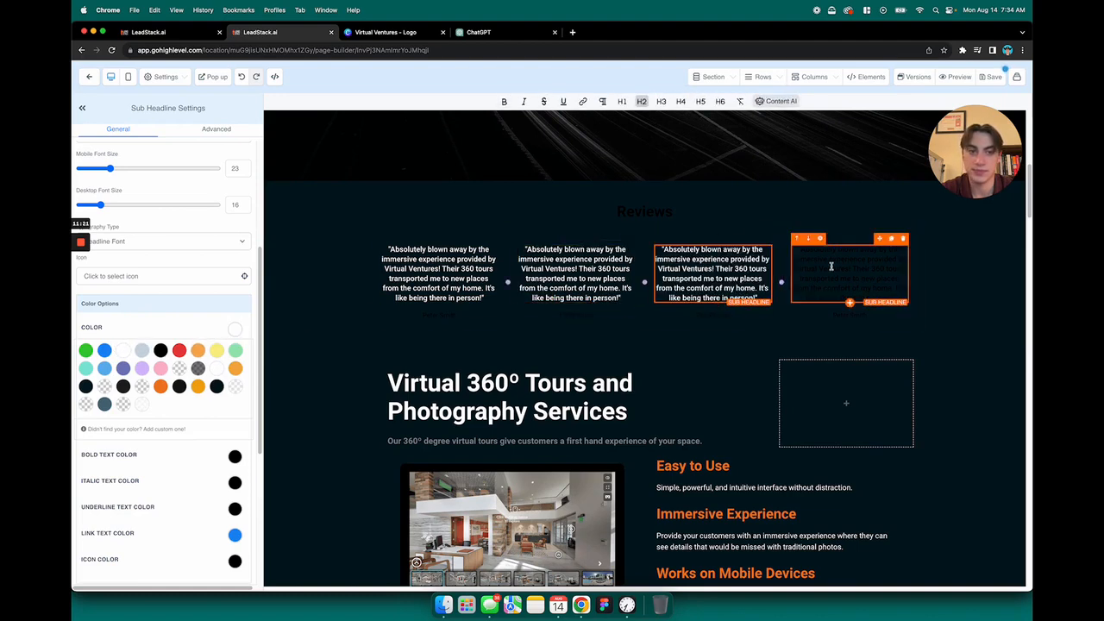
left_click(123, 350)
Change the text color of the reviewer's name paragraph to white in all four testimonial columns
left_click(464, 313)
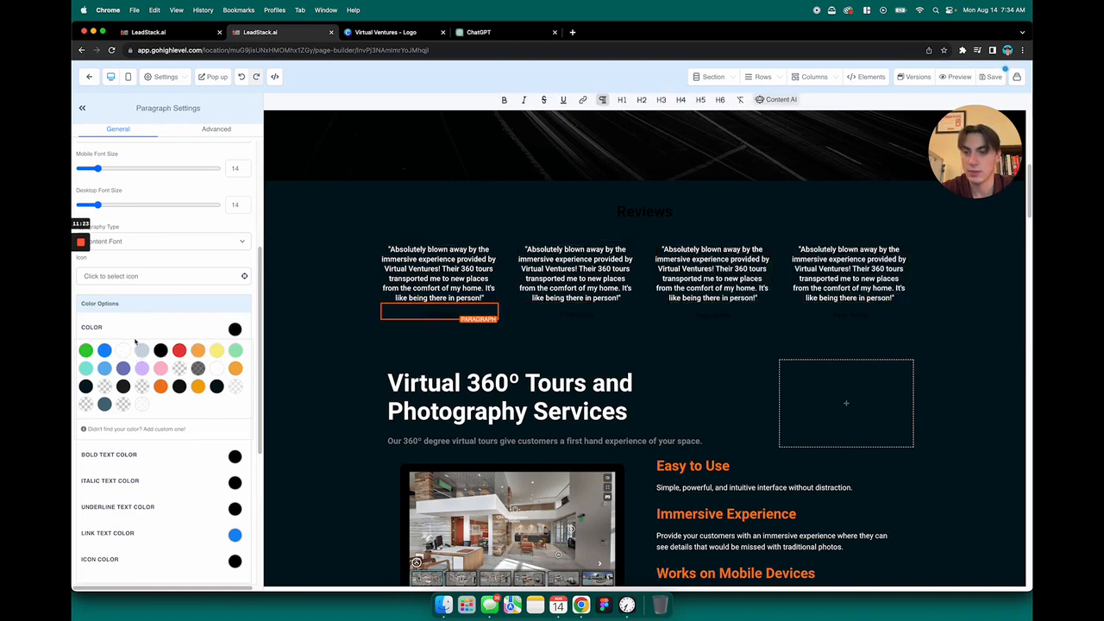
left_click(124, 350)
left_click(576, 312)
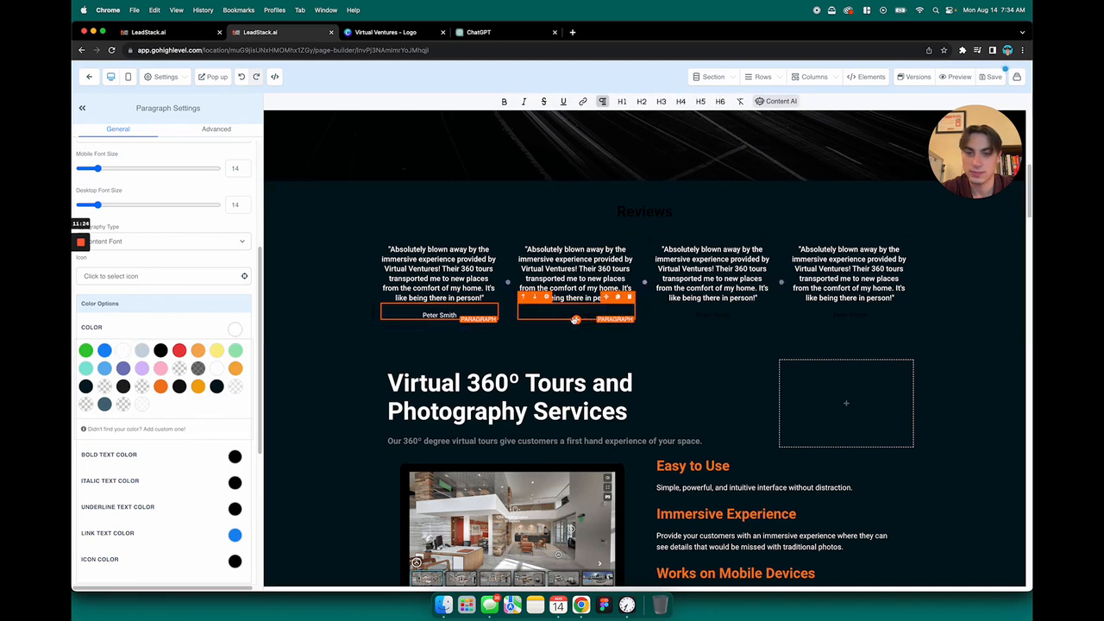
left_click(126, 352)
left_click(707, 314)
left_click(125, 350)
left_click(850, 315)
left_click(124, 350)
Set the bold text color of the Reviews headline to white
left_click(658, 217)
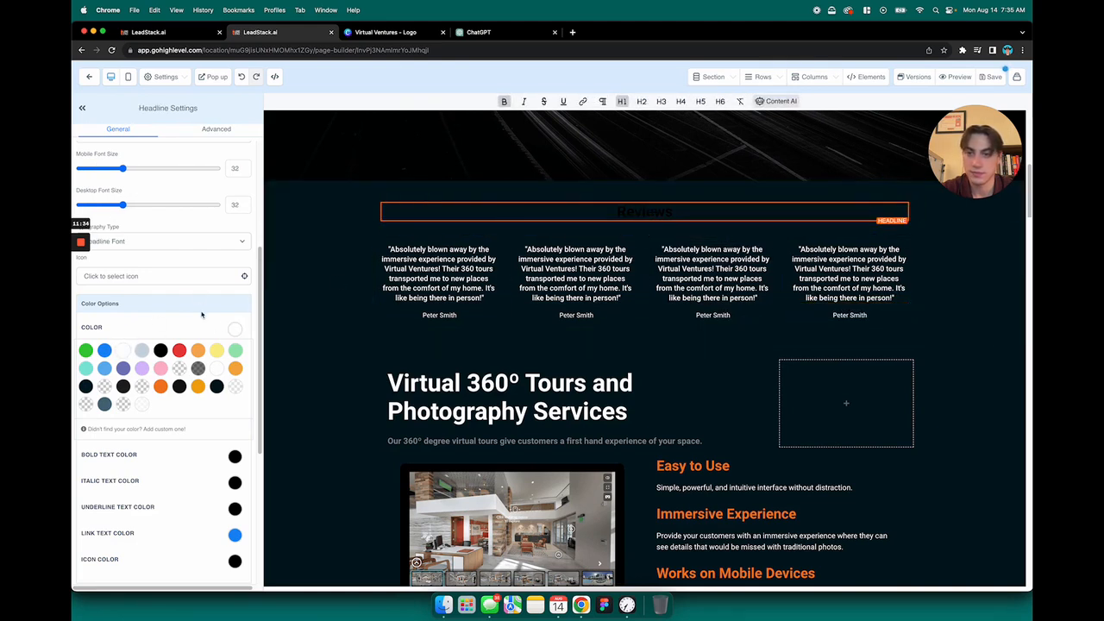
left_click(238, 330)
left_click(234, 356)
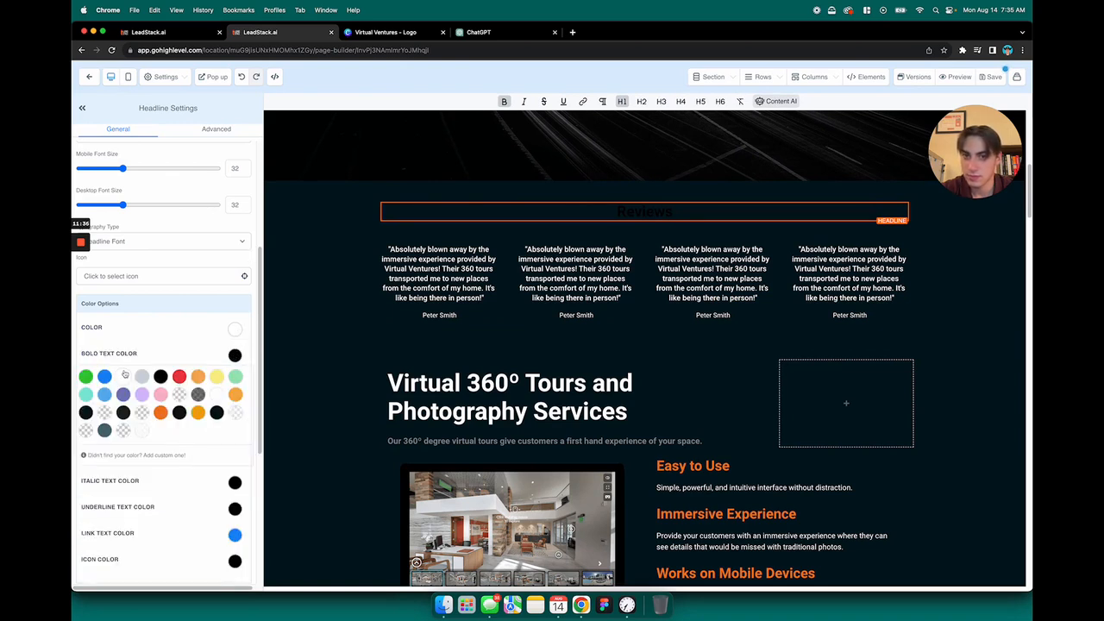
left_click(234, 354)
Examine the restyled Reviews section together with the hero section above and the services section below
left_click(380, 323)
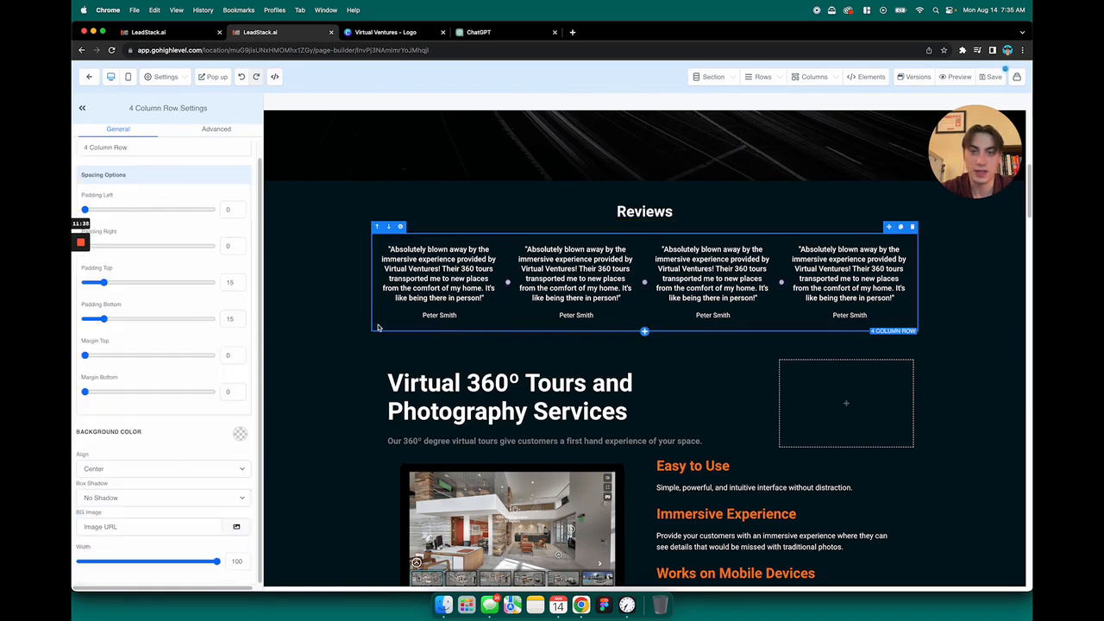
left_click(348, 323)
left_click(333, 357)
scroll(333, 357, "down", 1)
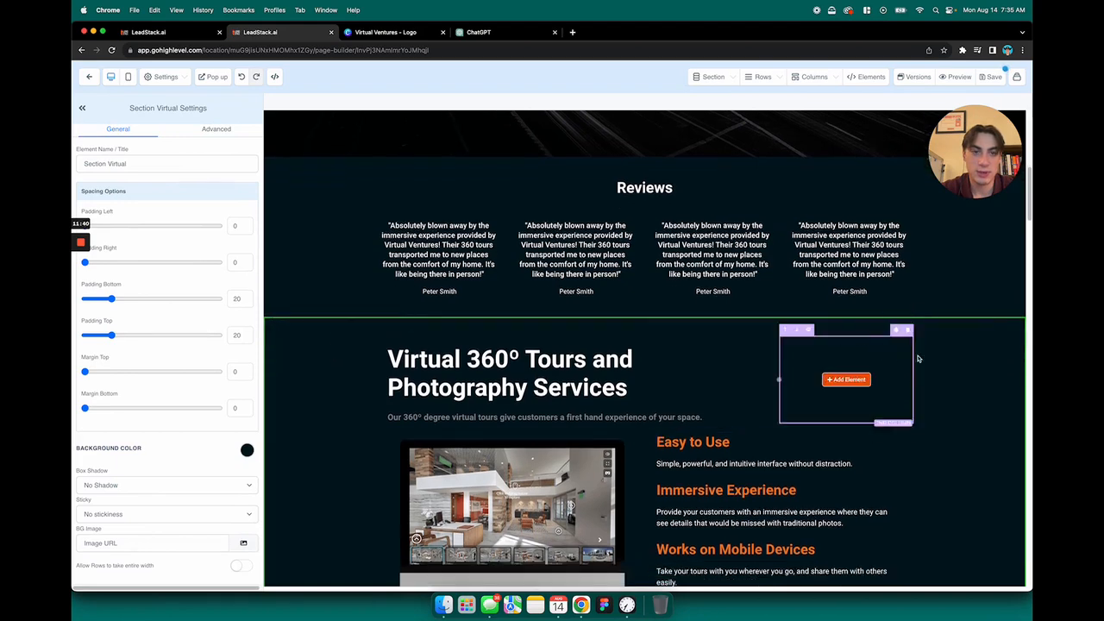
scroll(962, 420, "up", 5)
scroll(949, 397, "down", 1)
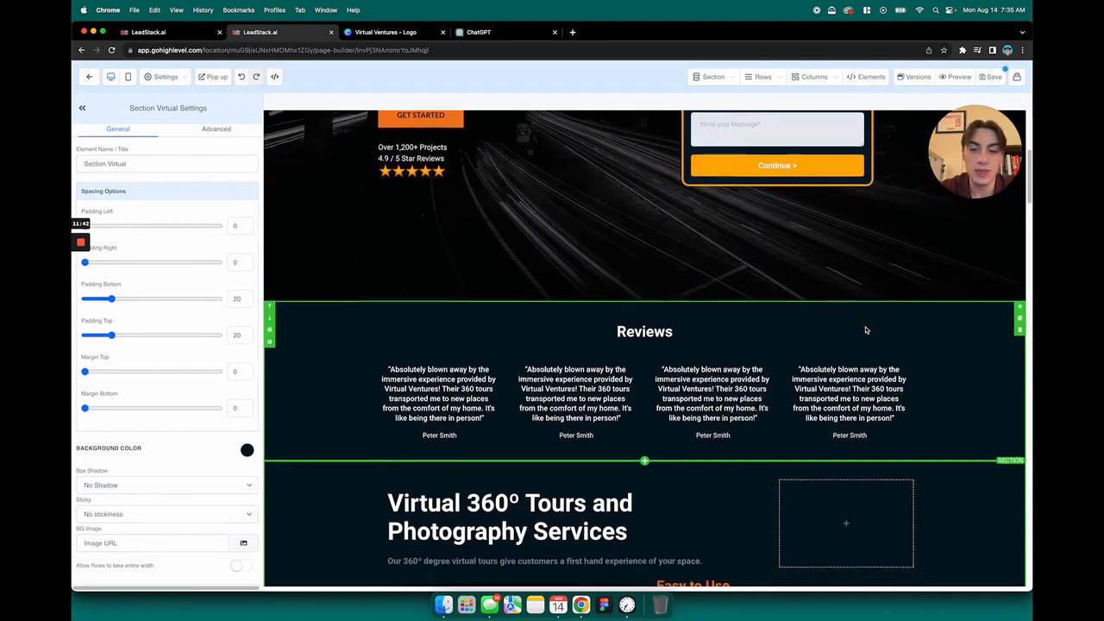
scroll(862, 340, "down", 5)
scroll(887, 324, "down", 1)
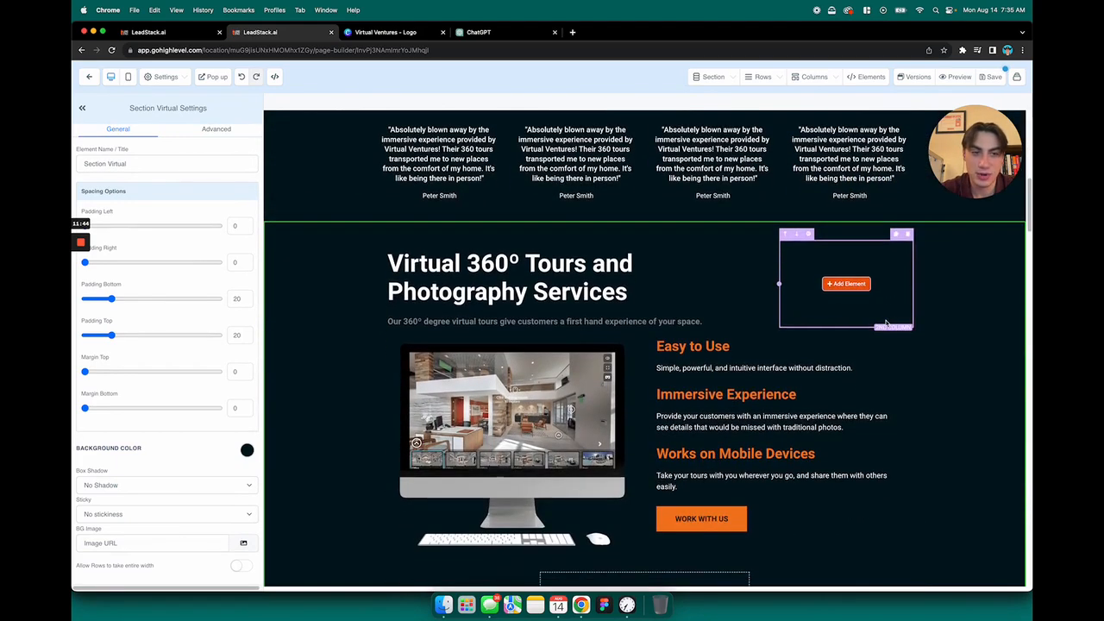
scroll(891, 323, "up", 4)
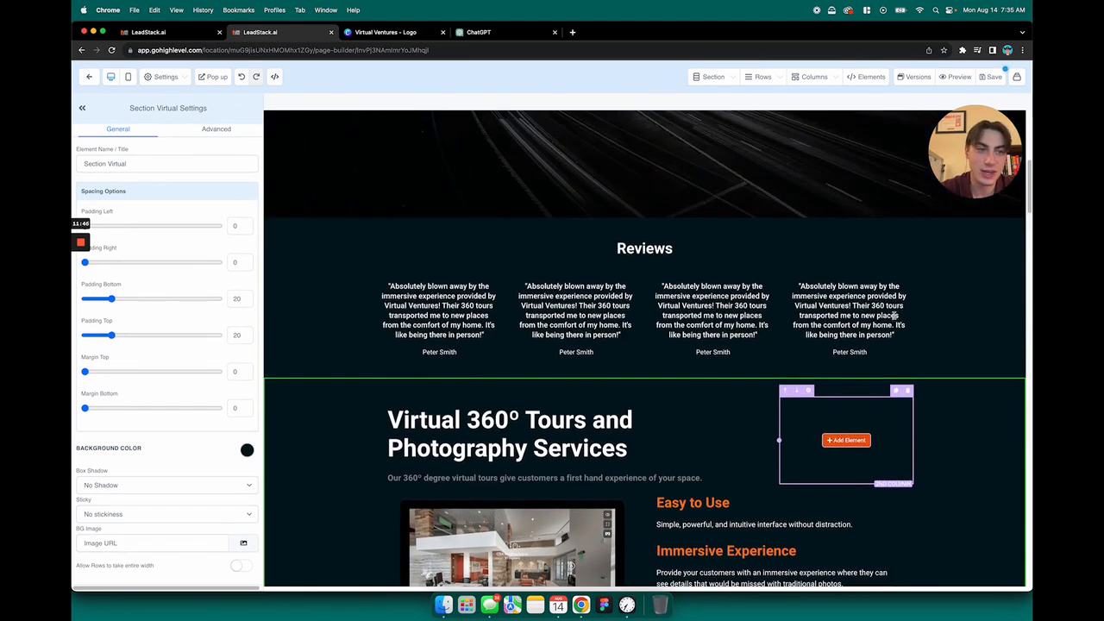
Examine the landing page sections below Reviews, from the Virtual 360º Tours services through About CloudPano to Enterprise Level Integrations
scroll(897, 320, "down", 8)
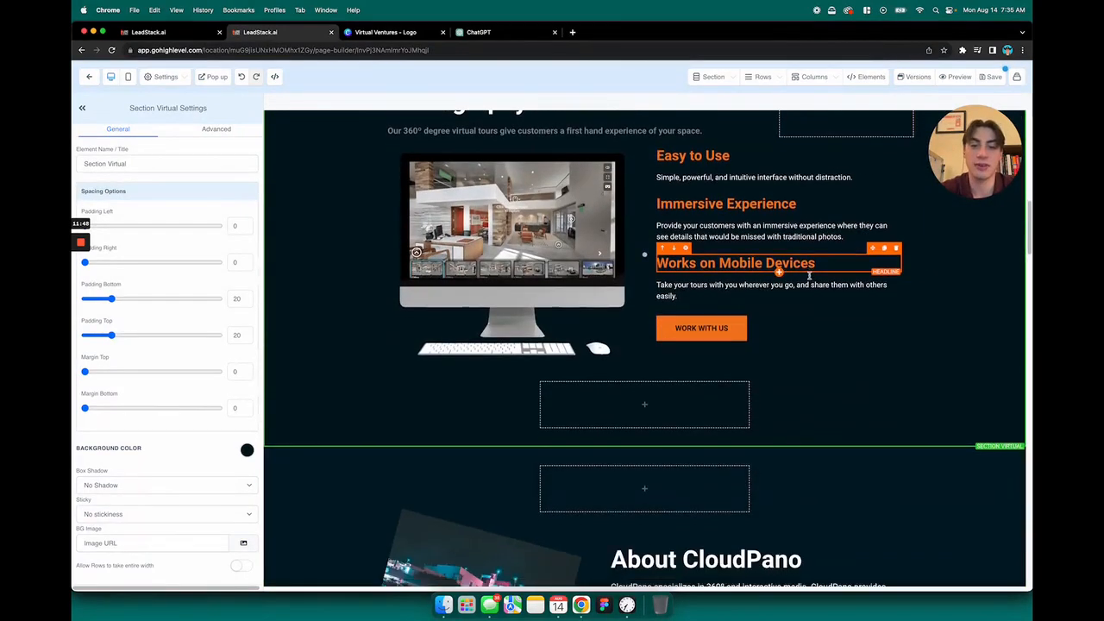
scroll(809, 276, "down", 5)
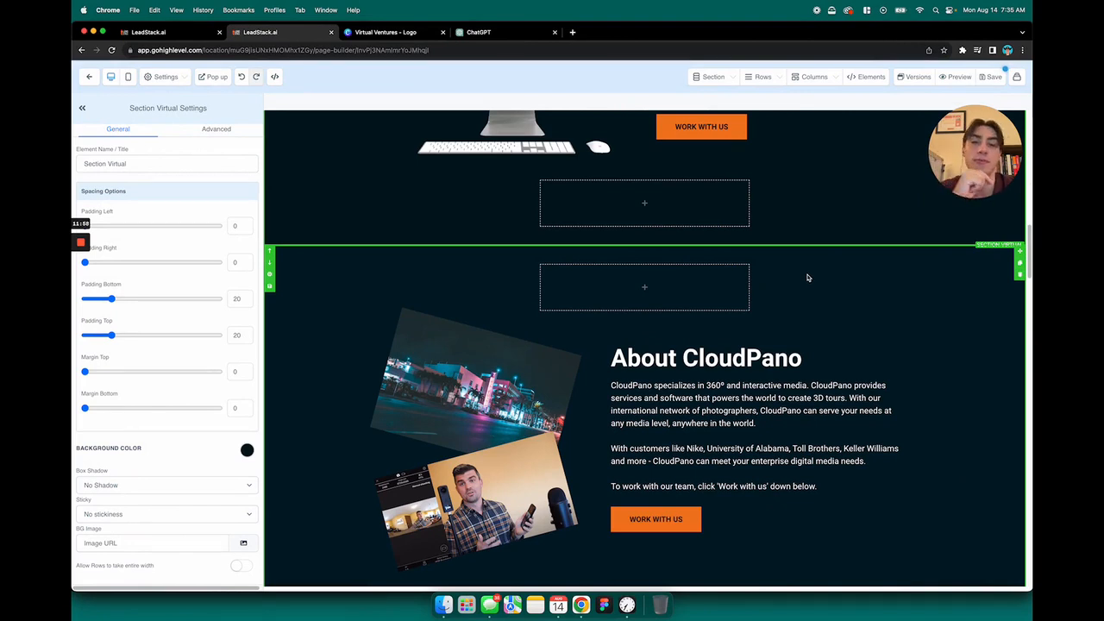
scroll(806, 269, "down", 1)
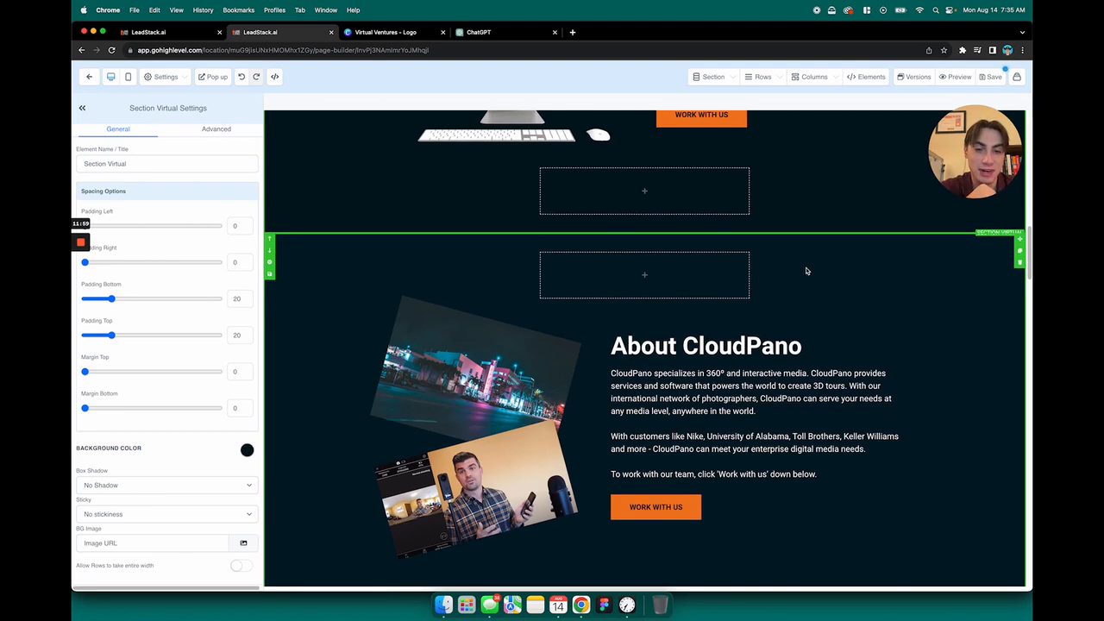
scroll(806, 271, "down", 3)
scroll(804, 273, "down", 3)
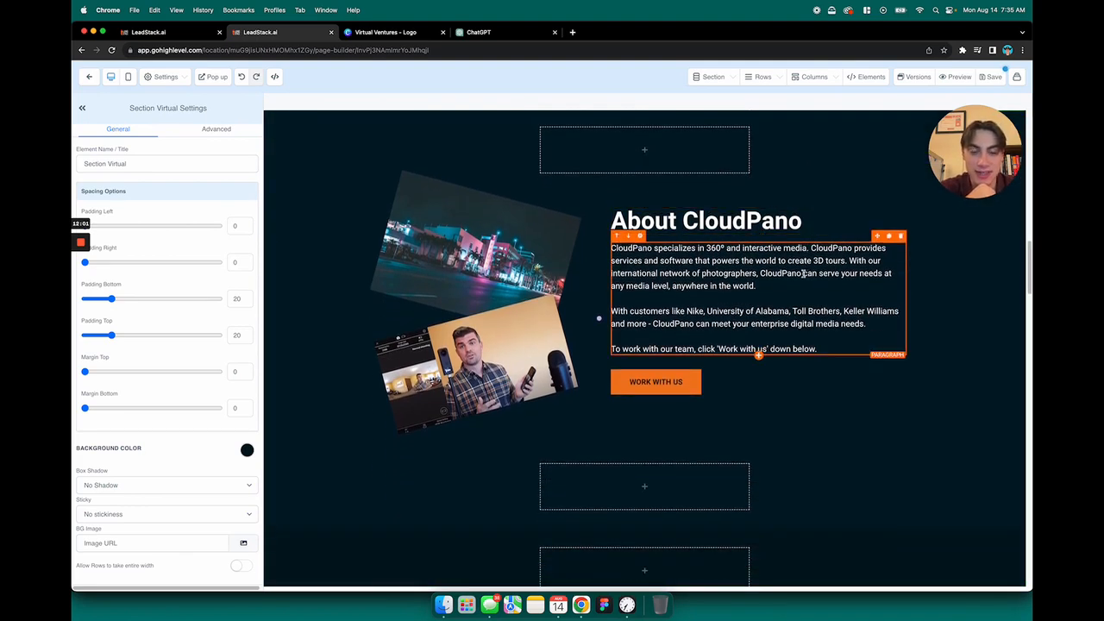
scroll(802, 273, "down", 5)
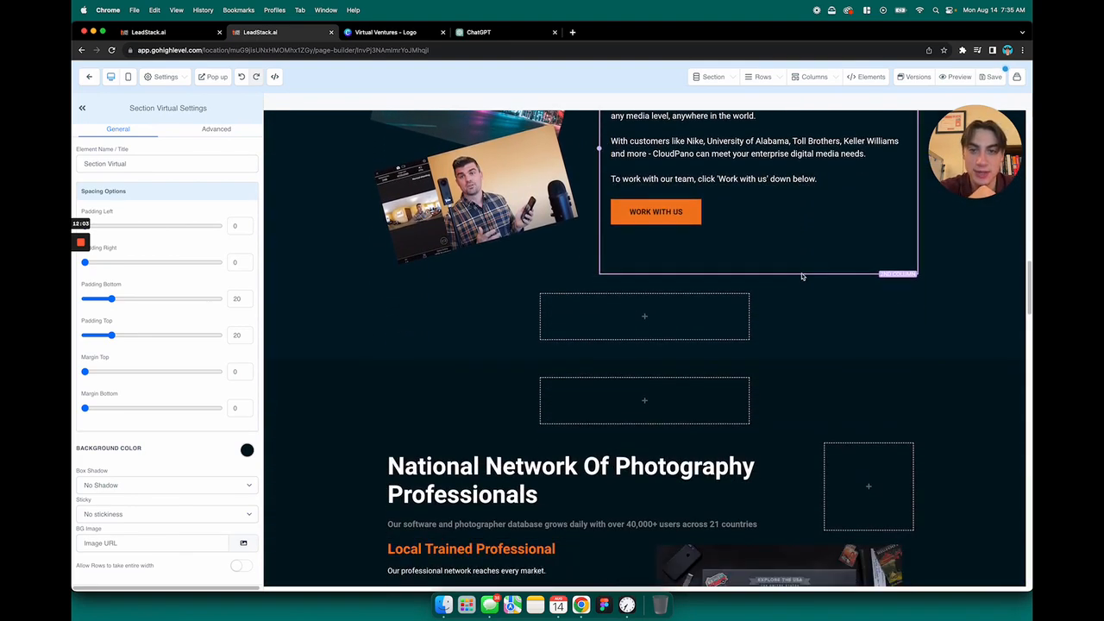
scroll(802, 276, "down", 12)
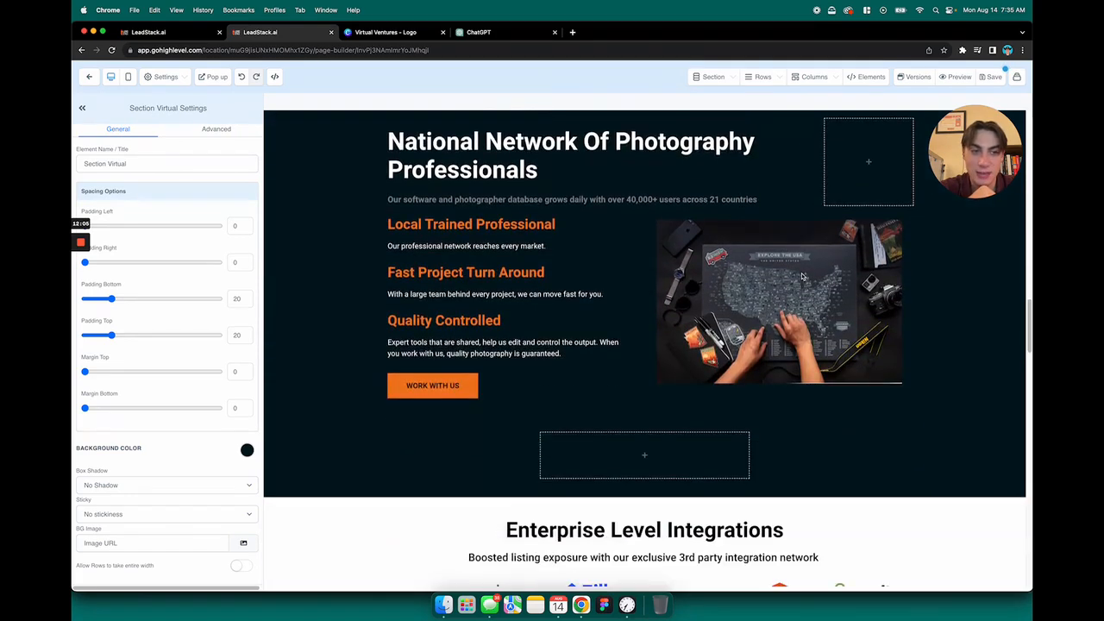
scroll(801, 276, "down", 5)
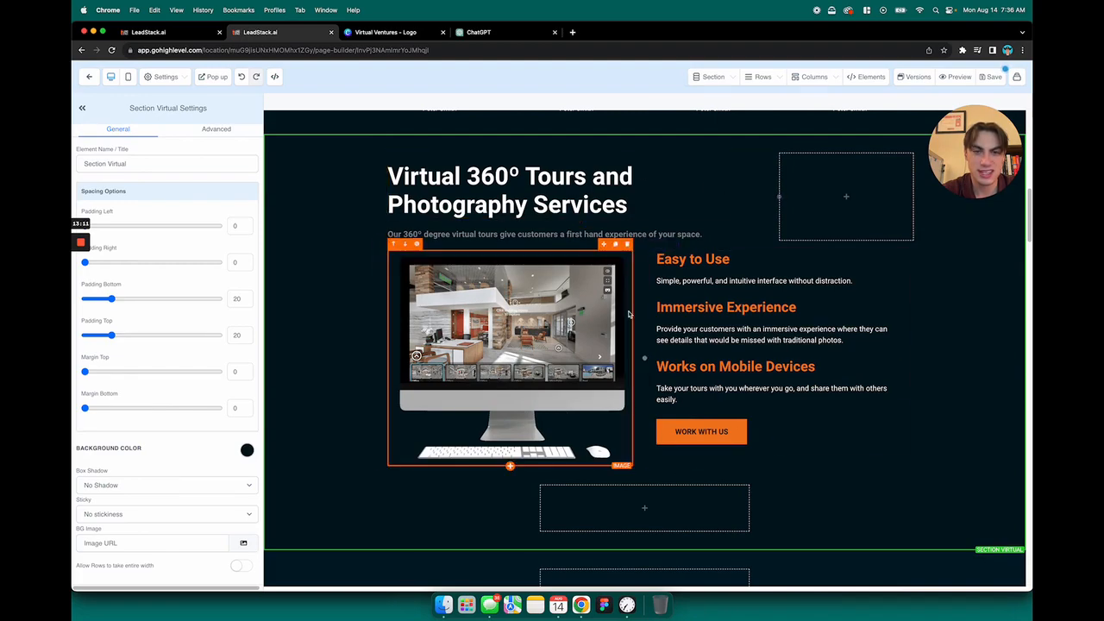
scroll(642, 302, "down", 10)
scroll(642, 301, "down", 10)
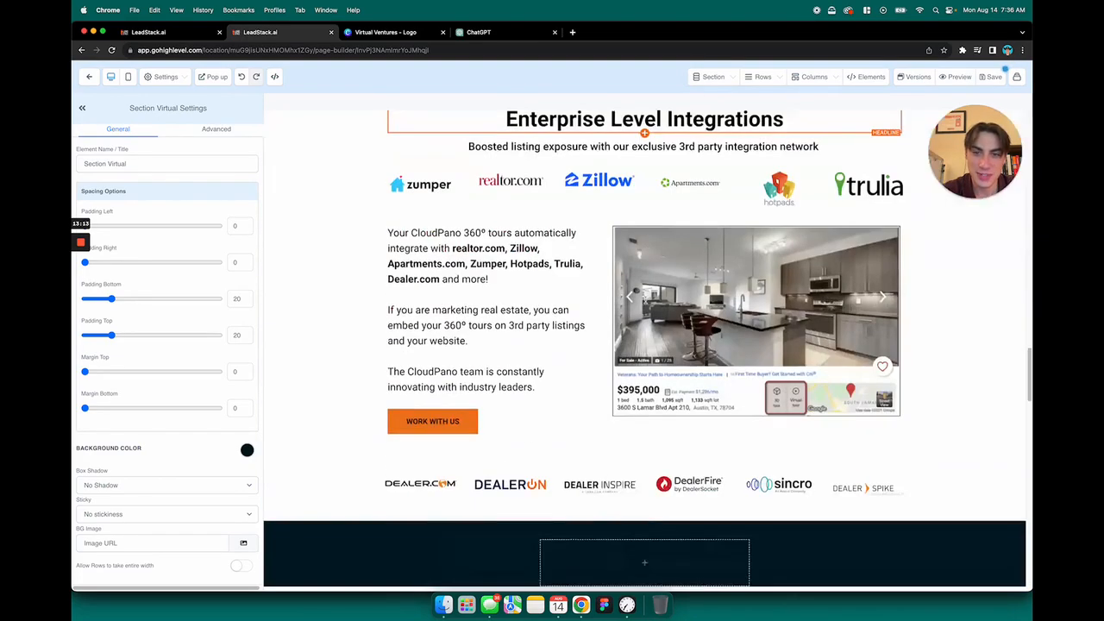
scroll(645, 300, "up", 4)
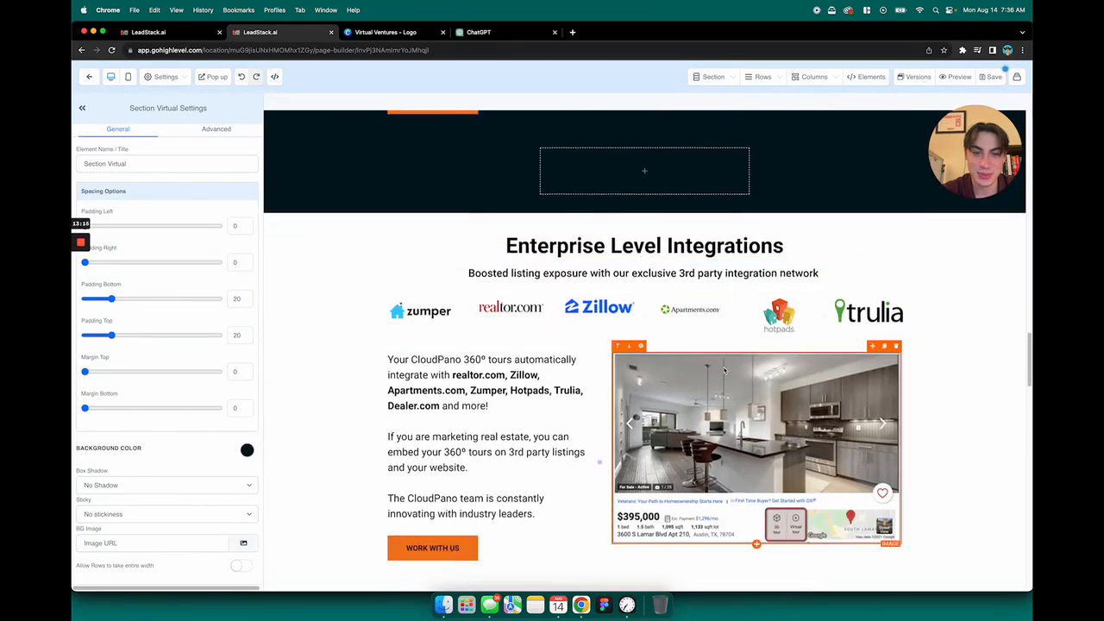
scroll(645, 300, "down", 3)
scroll(672, 300, "up", 6)
scroll(672, 300, "up", 10)
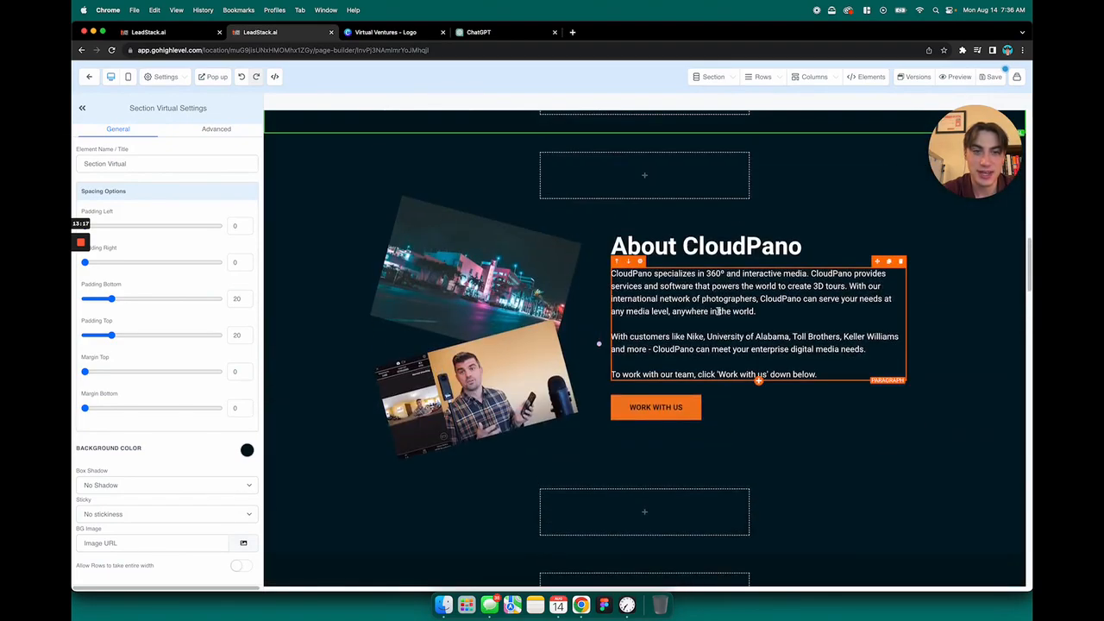
scroll(717, 317, "up", 4)
scroll(623, 276, "down", 3)
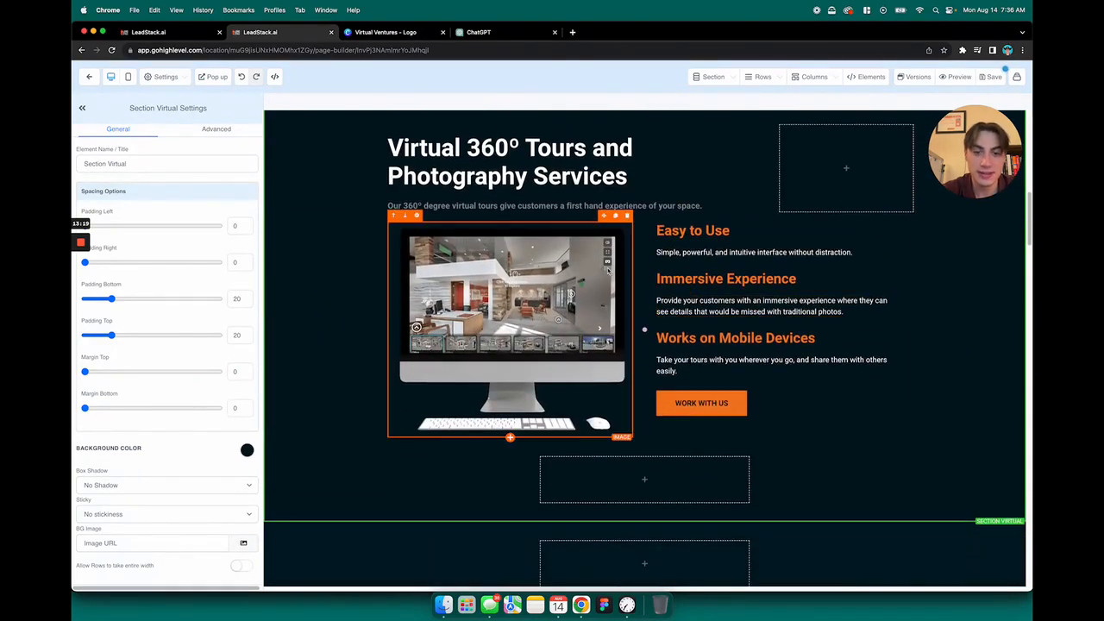
scroll(772, 215, "up", 2)
scroll(776, 259, "down", 1)
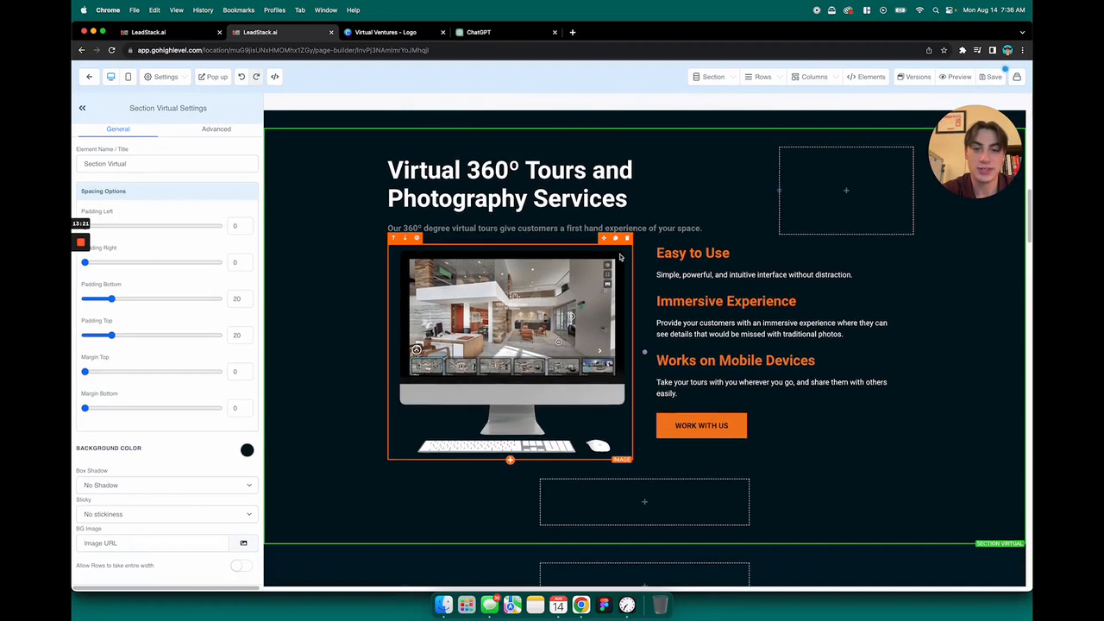
Insert a new full-width section between the Virtual 360º Tours services section and the About CloudPano section
scroll(796, 411, "down", 3)
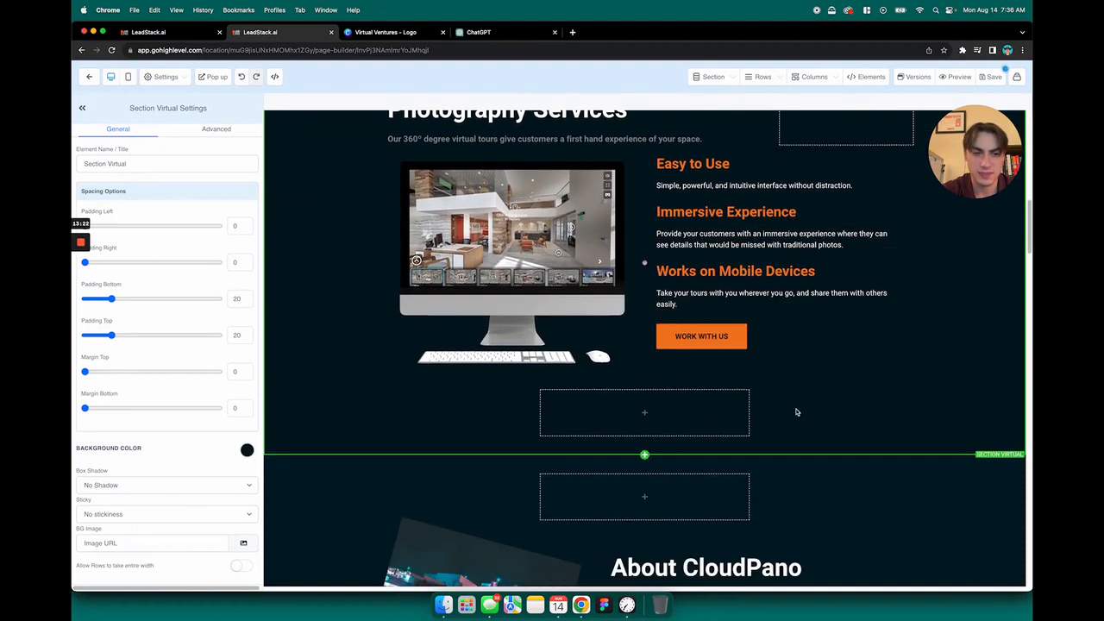
left_click(644, 456)
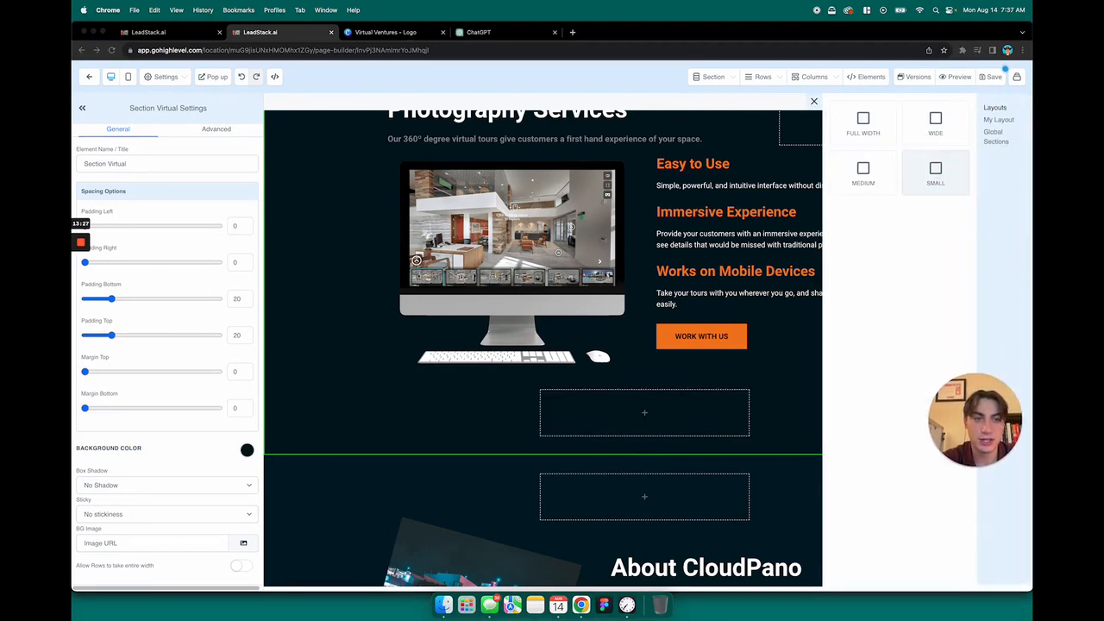
left_click(863, 125)
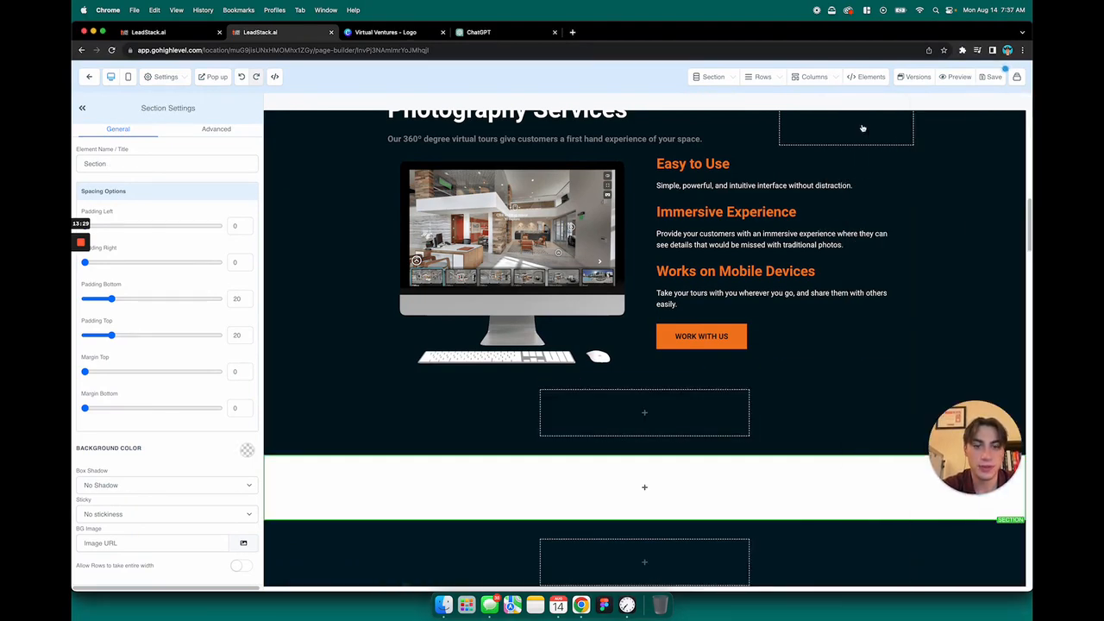
Add two stacked two-column rows to the new blank section above About CloudPano
scroll(701, 239, "up", 3)
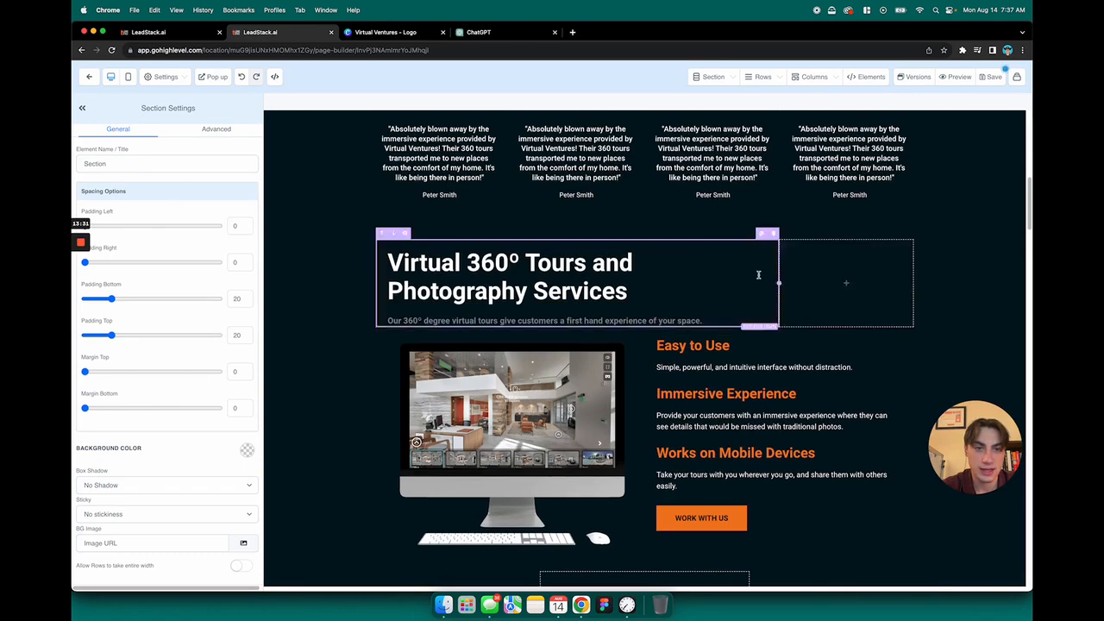
scroll(794, 281, "down", 3)
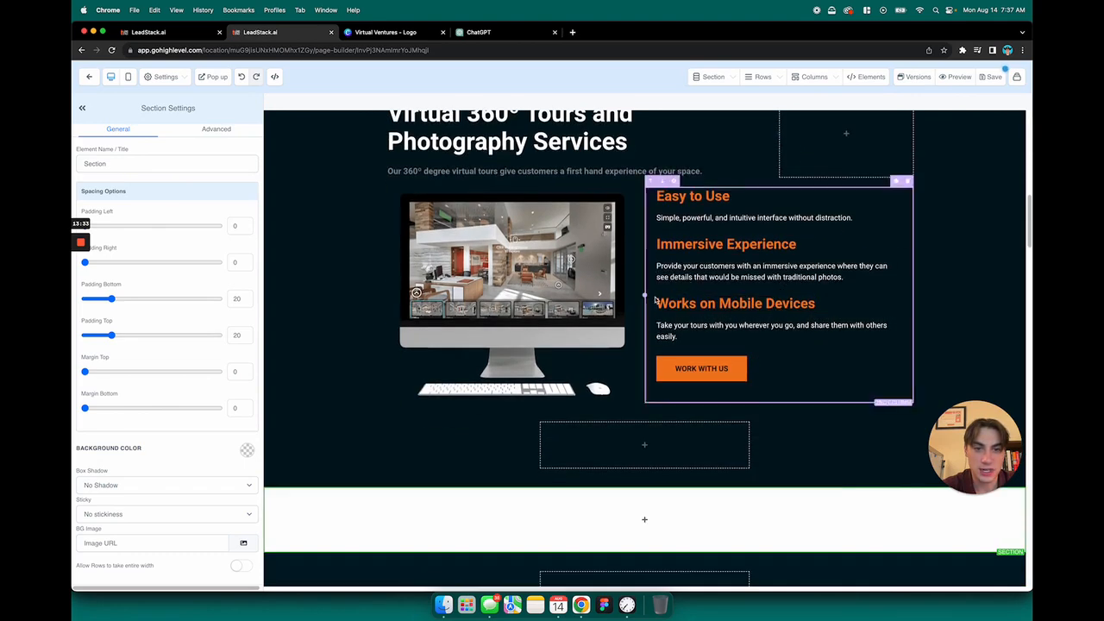
scroll(676, 288, "down", 3)
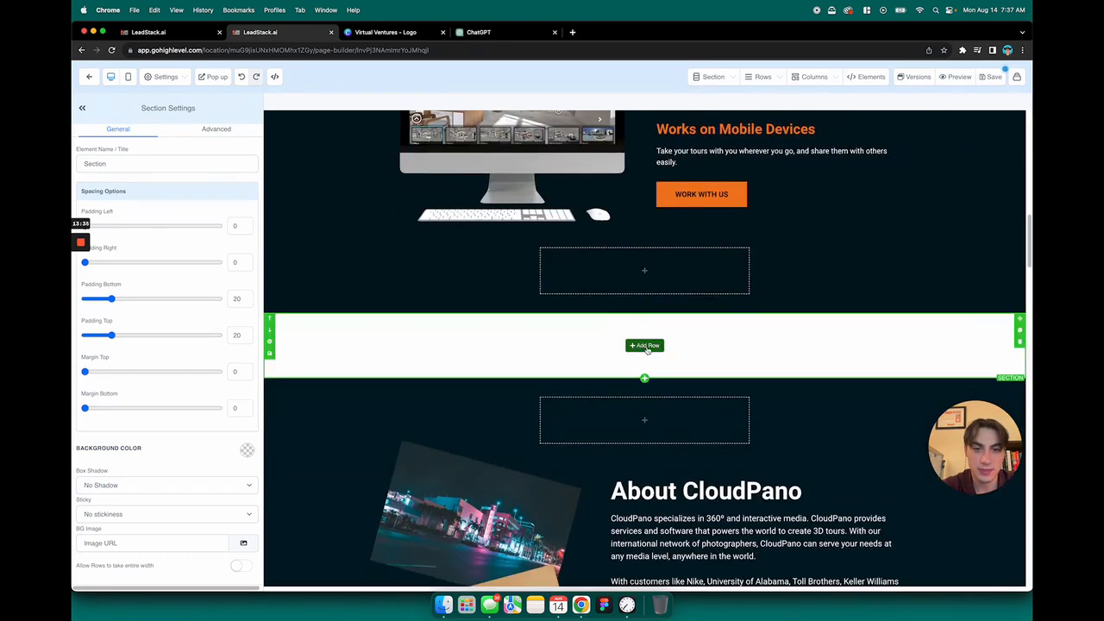
left_click(647, 346)
left_click(990, 155)
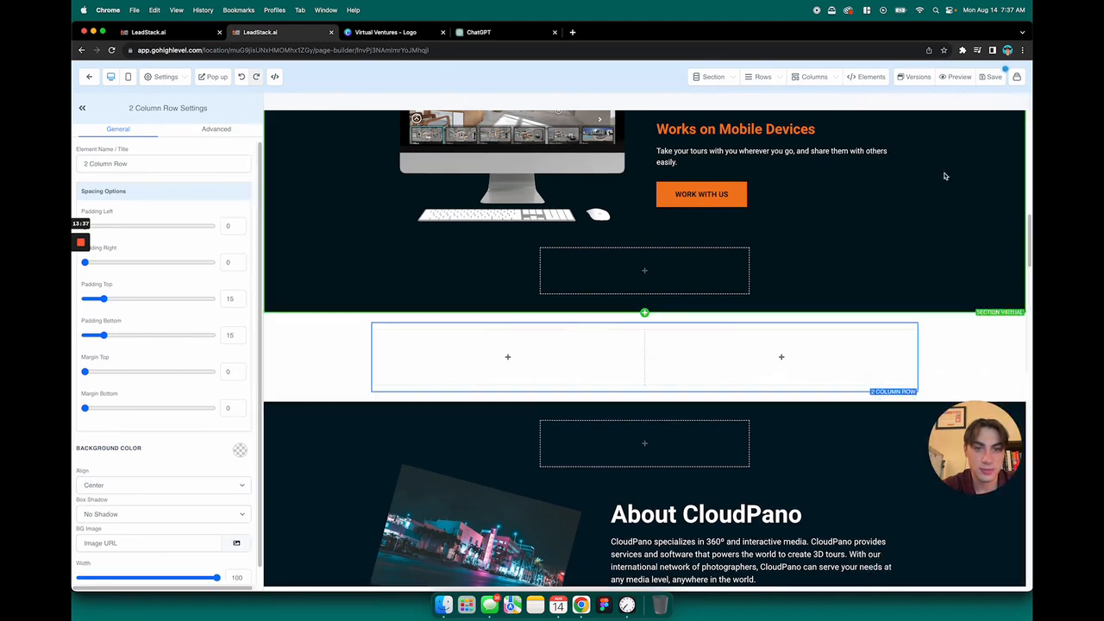
left_click(645, 393)
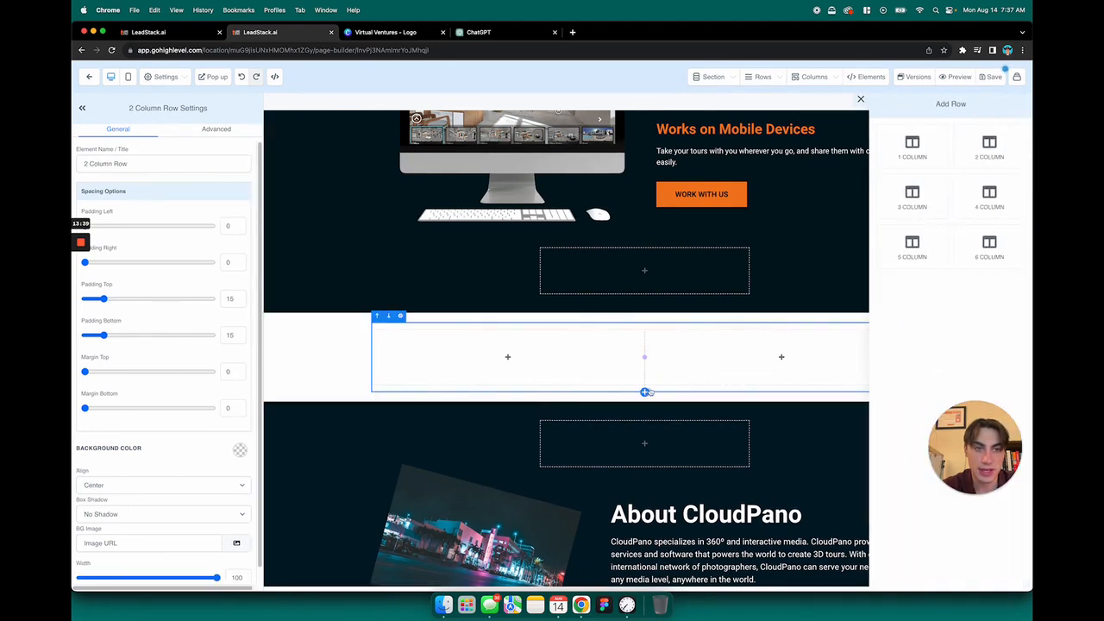
left_click(996, 151)
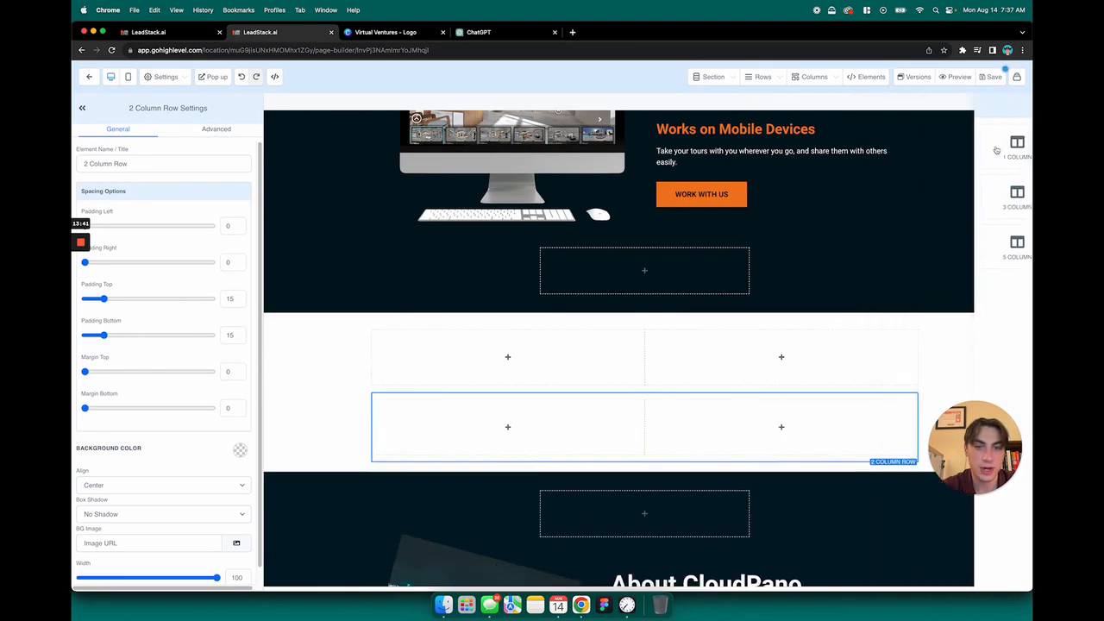
Add a headline with a sub-headline below it in the first column of the new section's upper row
scroll(879, 258, "up", 5)
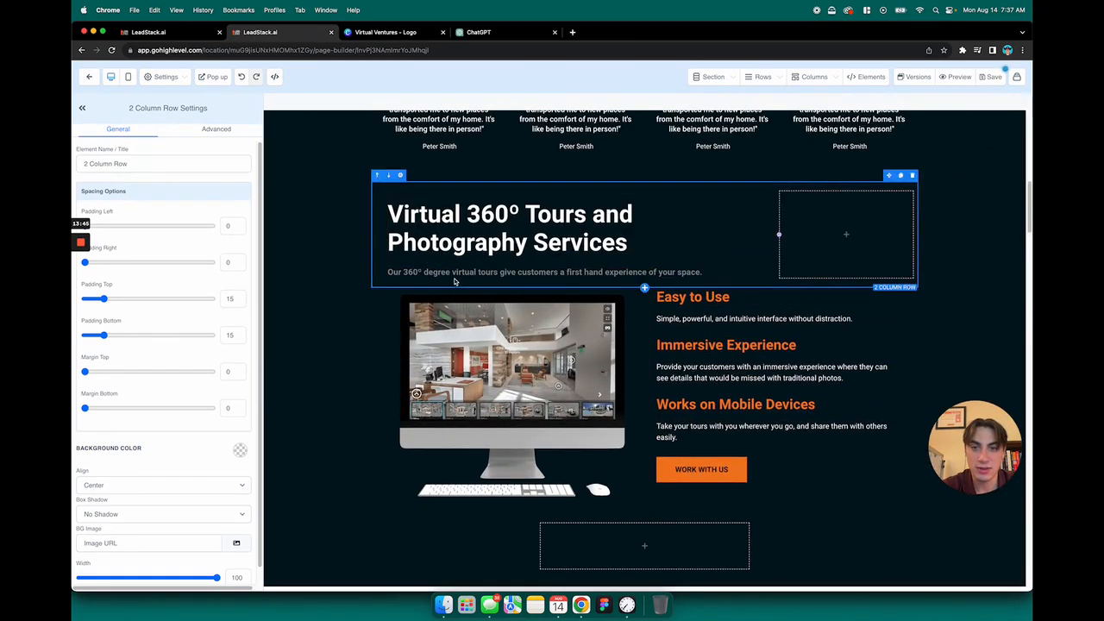
scroll(633, 263, "down", 5)
scroll(645, 252, "down", 1)
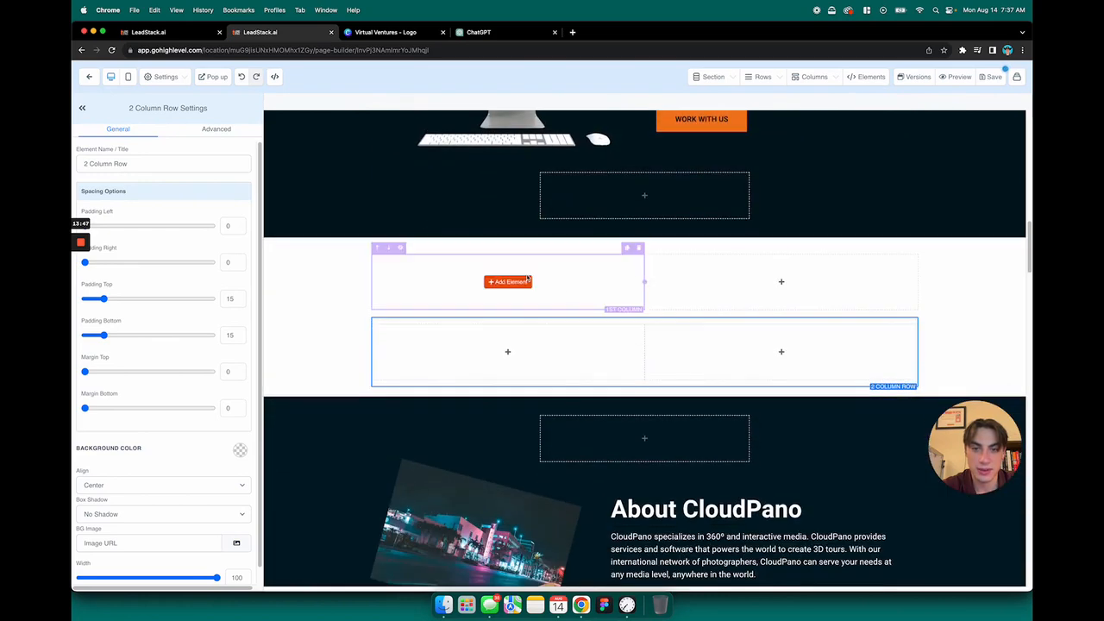
left_click(507, 281)
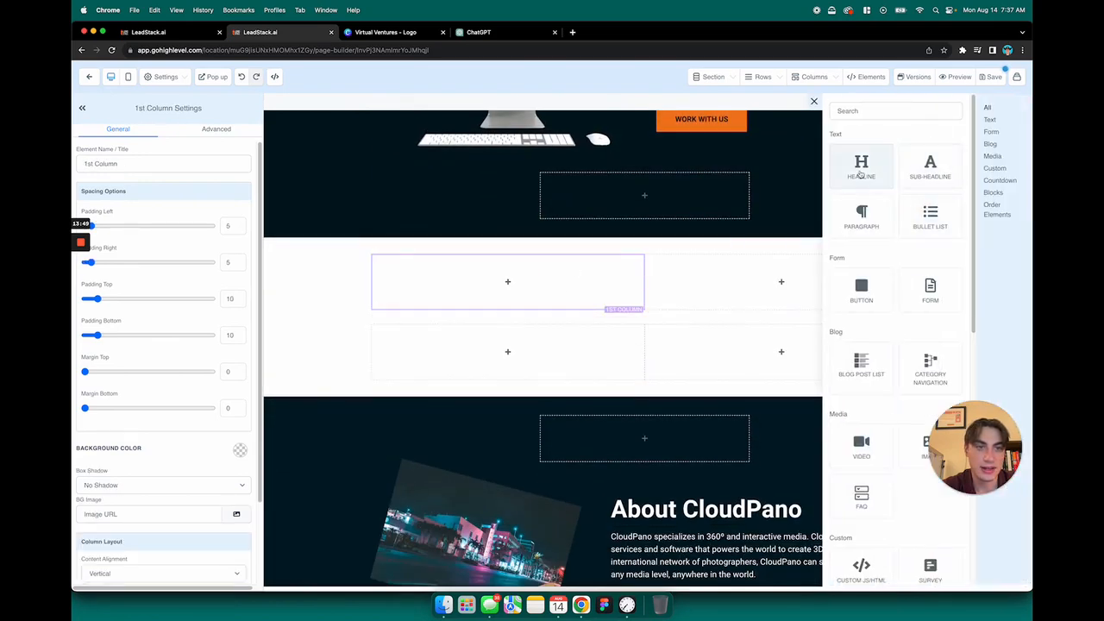
left_click(860, 165)
left_click(508, 291)
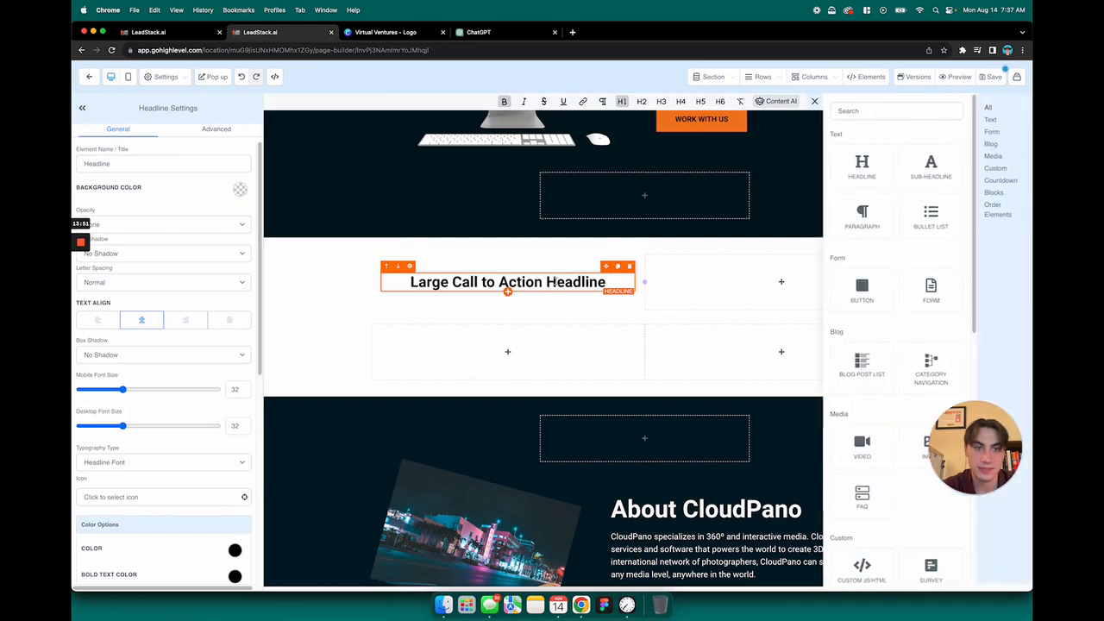
left_click(929, 166)
Left-align both the new headline and the sub-headline in the upper row
scroll(711, 332, "up", 4)
scroll(692, 349, "down", 4)
left_click(475, 292)
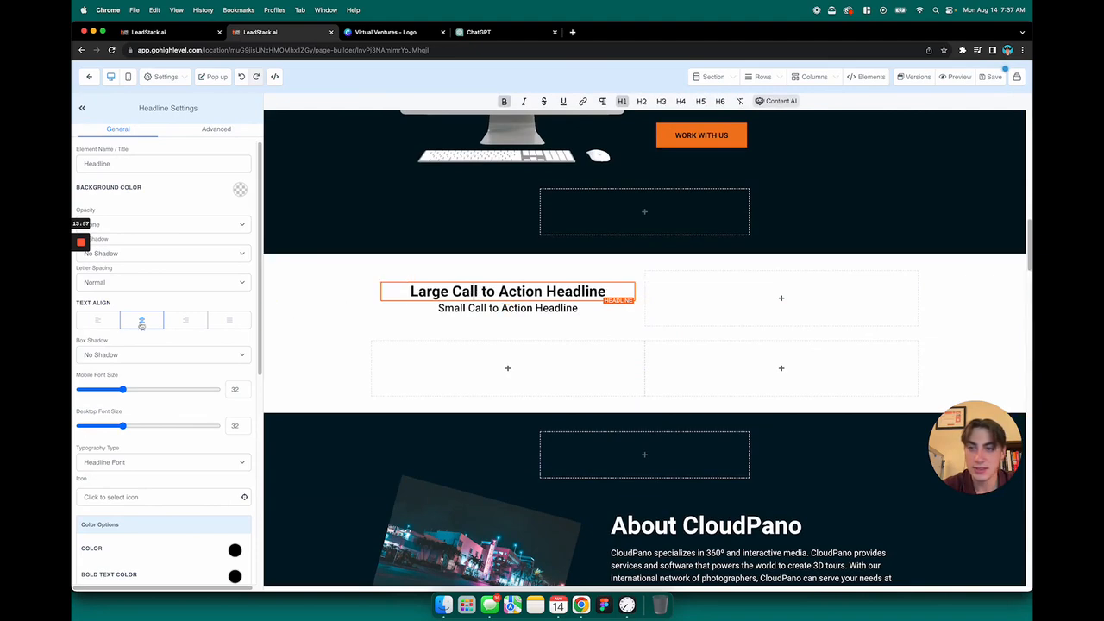
left_click(98, 322)
left_click(402, 310)
left_click(95, 321)
Set the desktop font size of the new large headline to 50
scroll(493, 345, "up", 5)
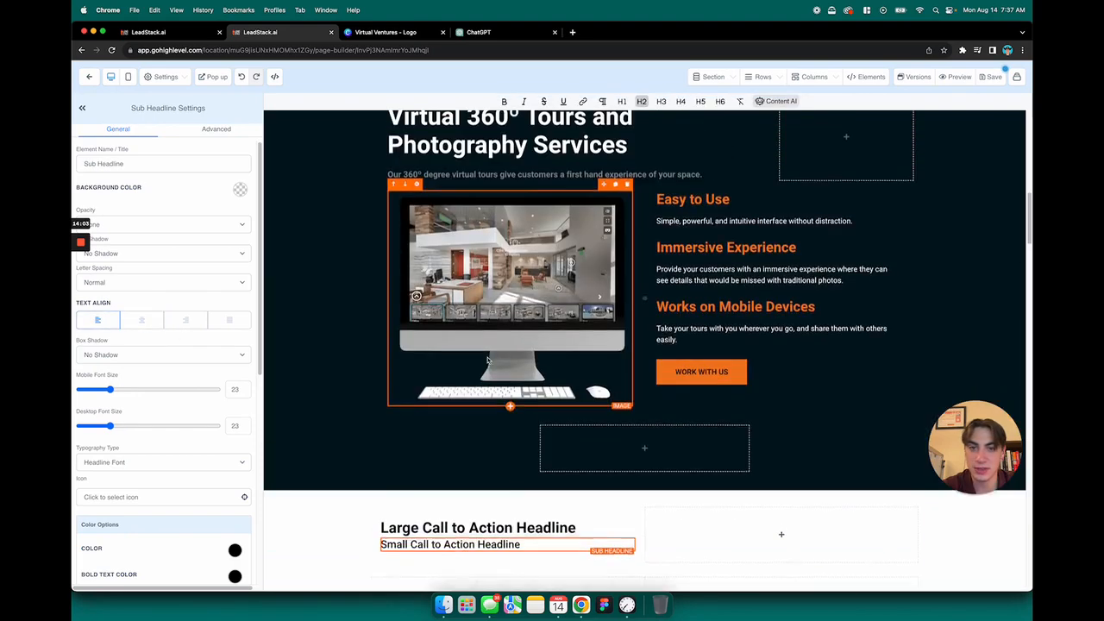
scroll(494, 345, "down", 4)
left_click(483, 359)
scroll(482, 345, "down", 2)
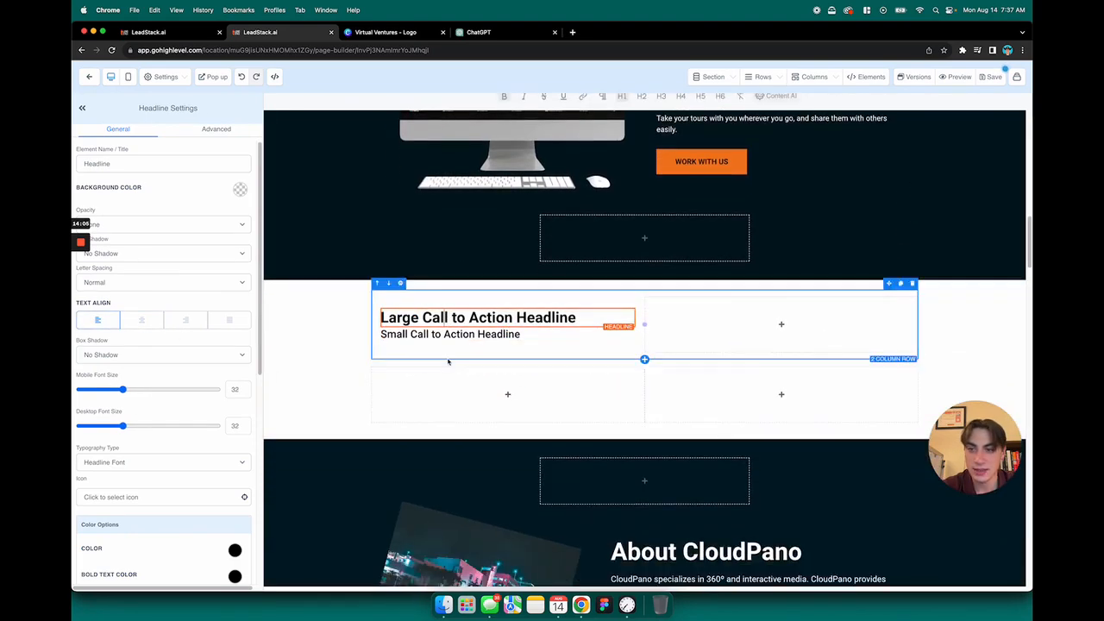
scroll(169, 322, "down", 1)
scroll(169, 322, "down", 1)
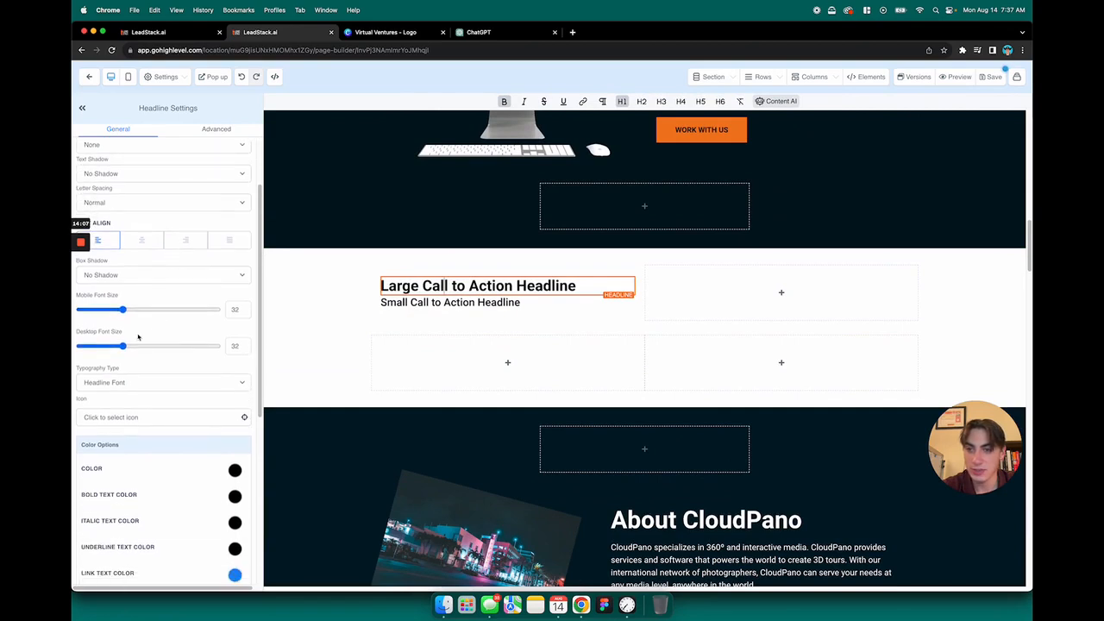
left_click_drag(127, 346, 136, 347)
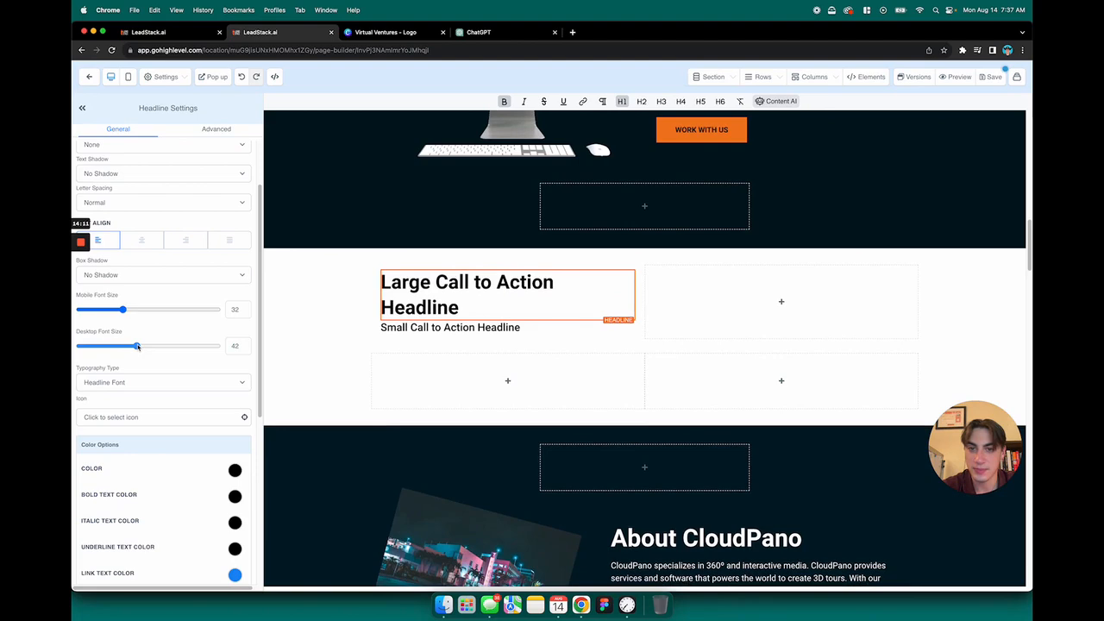
scroll(455, 353, "up", 7)
scroll(454, 353, "down", 4)
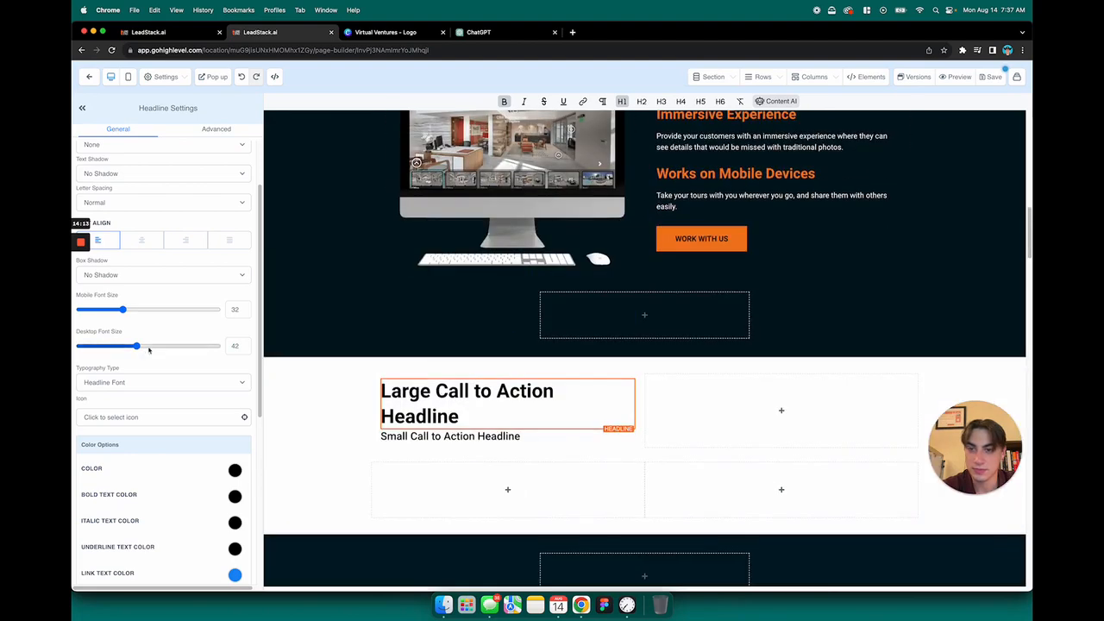
left_click_drag(137, 346, 149, 348)
Replace the new headline's placeholder text with "Virtual 360º Tours and Photography Services" copied from the original services section
scroll(608, 397, "up", 6)
left_click(526, 254)
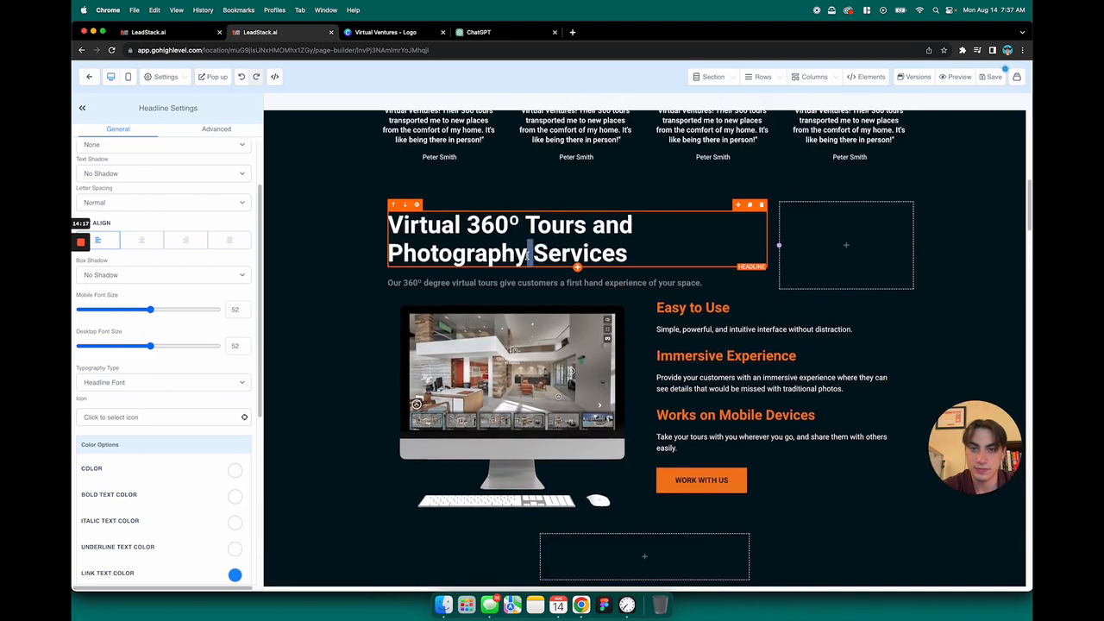
triple_click(526, 255)
key("super+c")
scroll(517, 345, "down", 8)
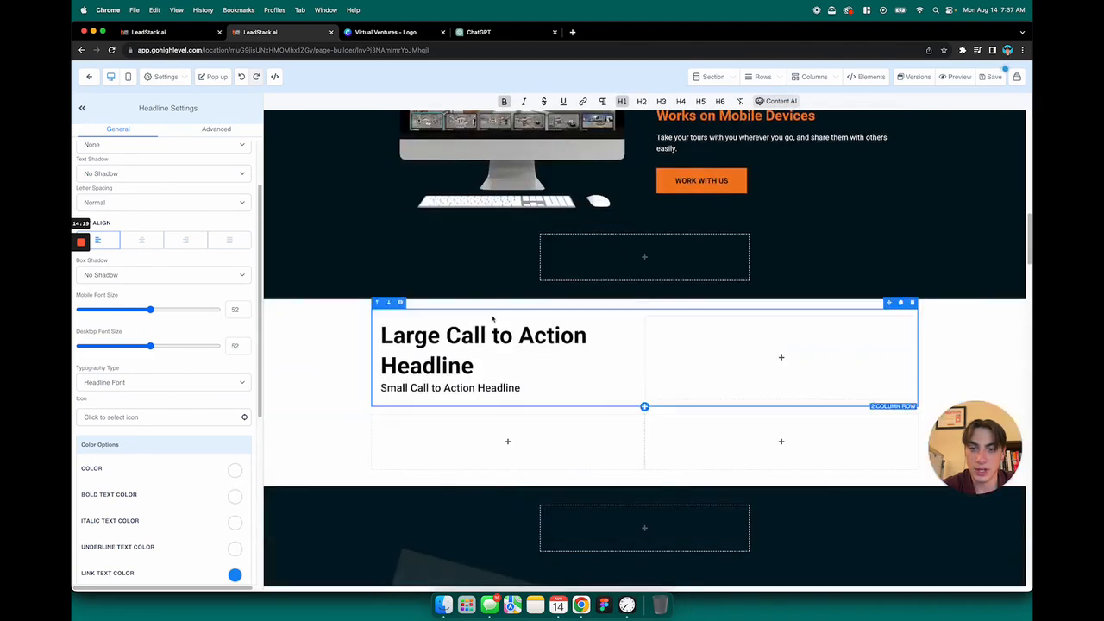
triple_click(460, 340)
key("super+v")
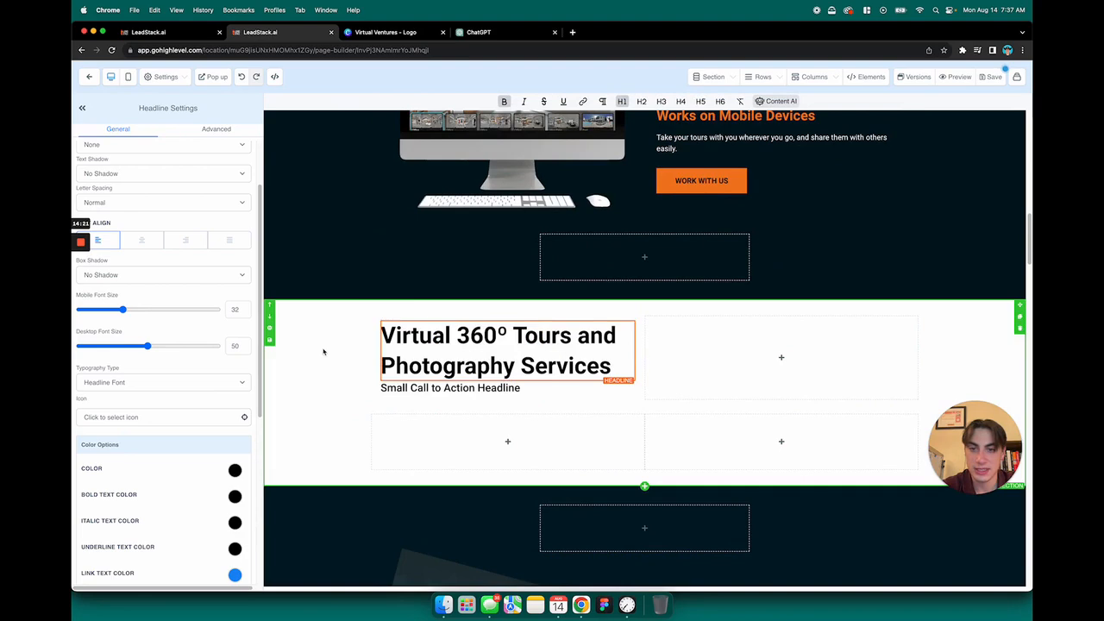
Replace the new sub-headline's placeholder with "Our 360º degree virtual tours give customers a first hand experience of your space." copied from the original services section
left_click(322, 350)
scroll(483, 276, "down", 1)
scroll(494, 150, "up", 5)
left_click(518, 188)
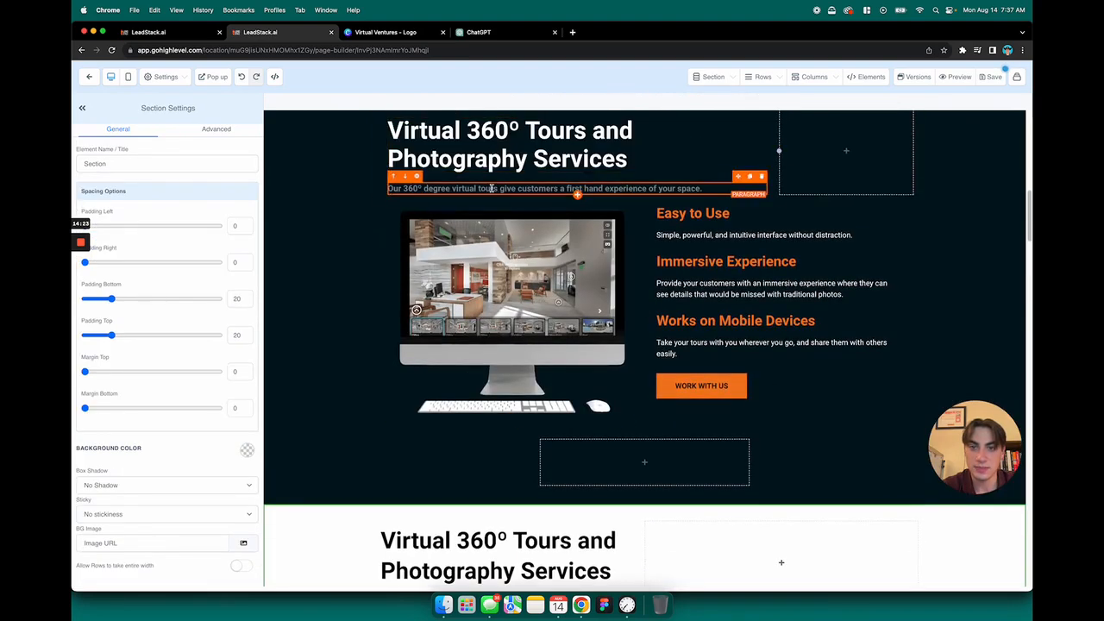
triple_click(517, 188)
scroll(510, 308, "down", 3)
left_click(446, 424)
triple_click(446, 425)
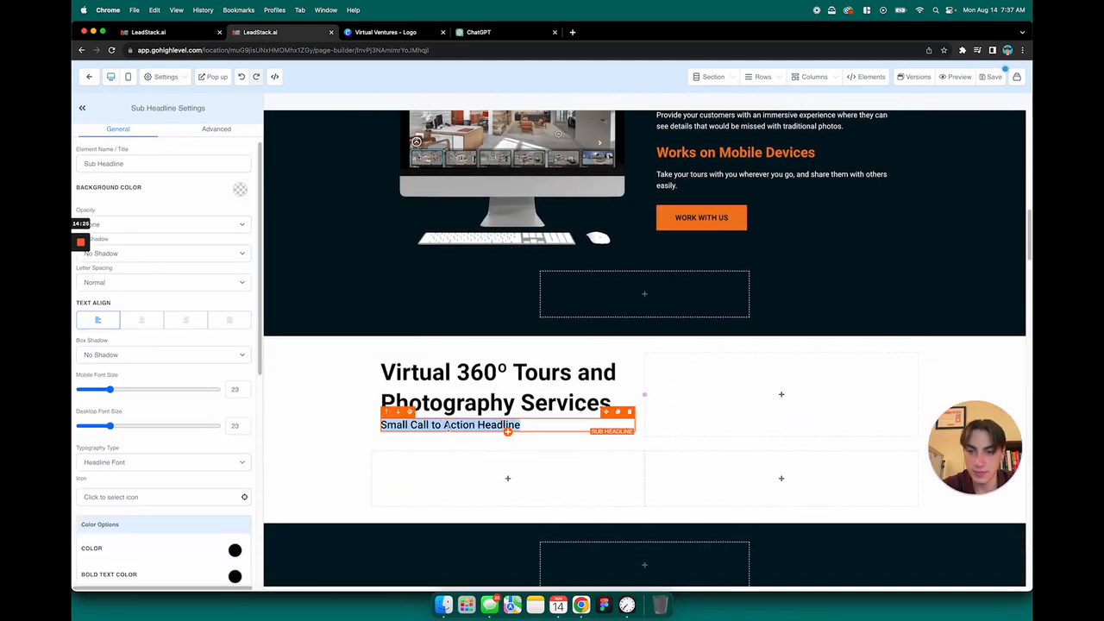
key("super+v")
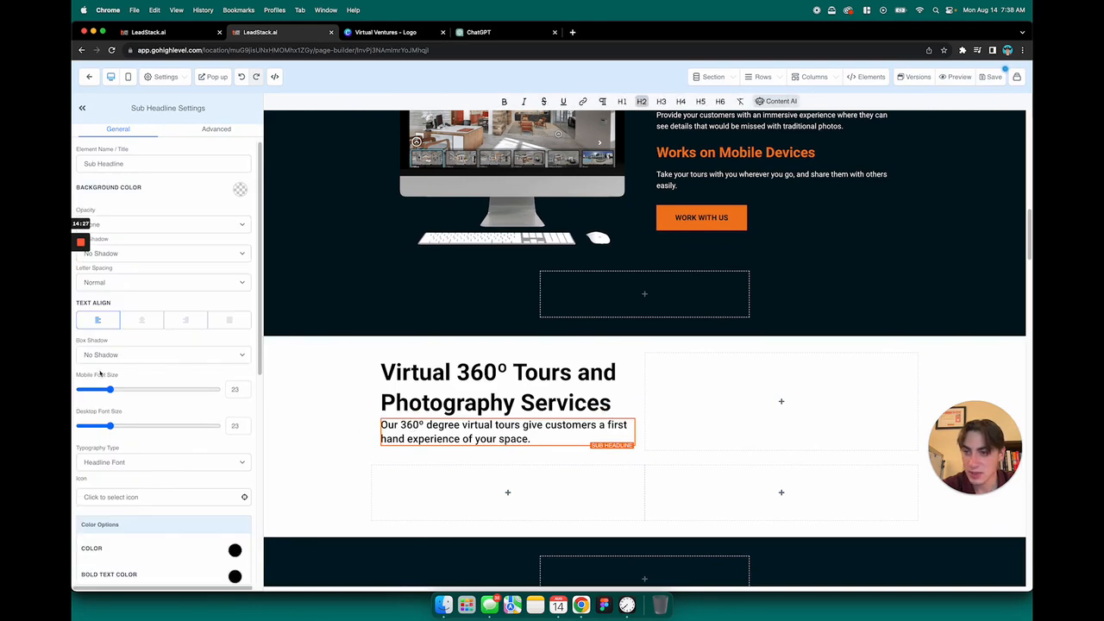
Slightly reduce the desktop font size of the new sub-headline
left_click_drag(111, 429, 105, 431)
left_click(311, 399)
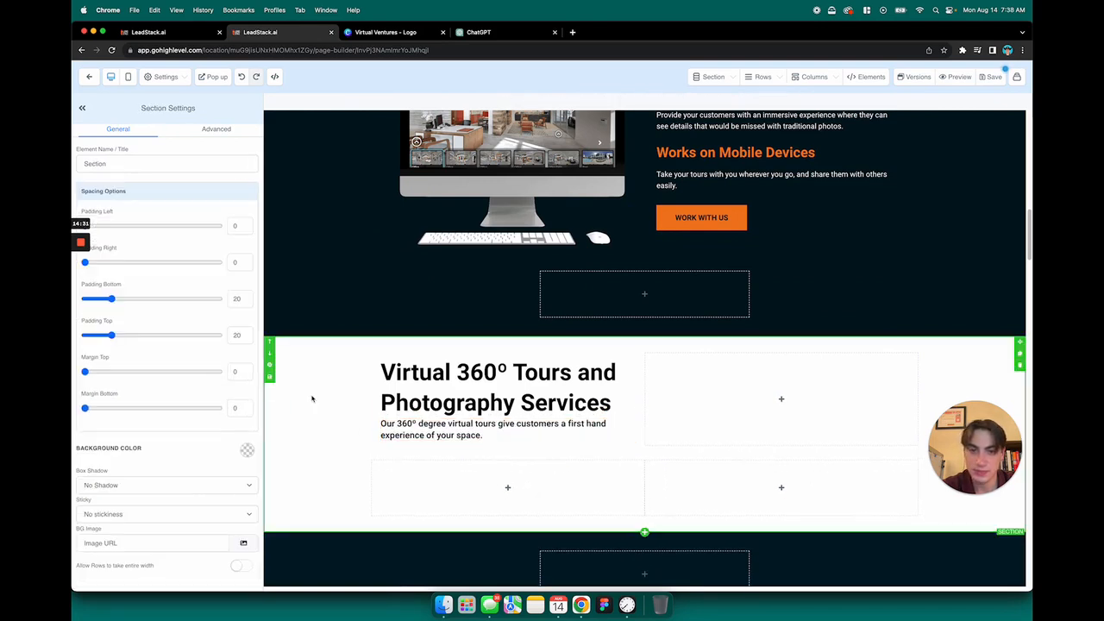
scroll(371, 392, "up", 3)
scroll(380, 394, "down", 4)
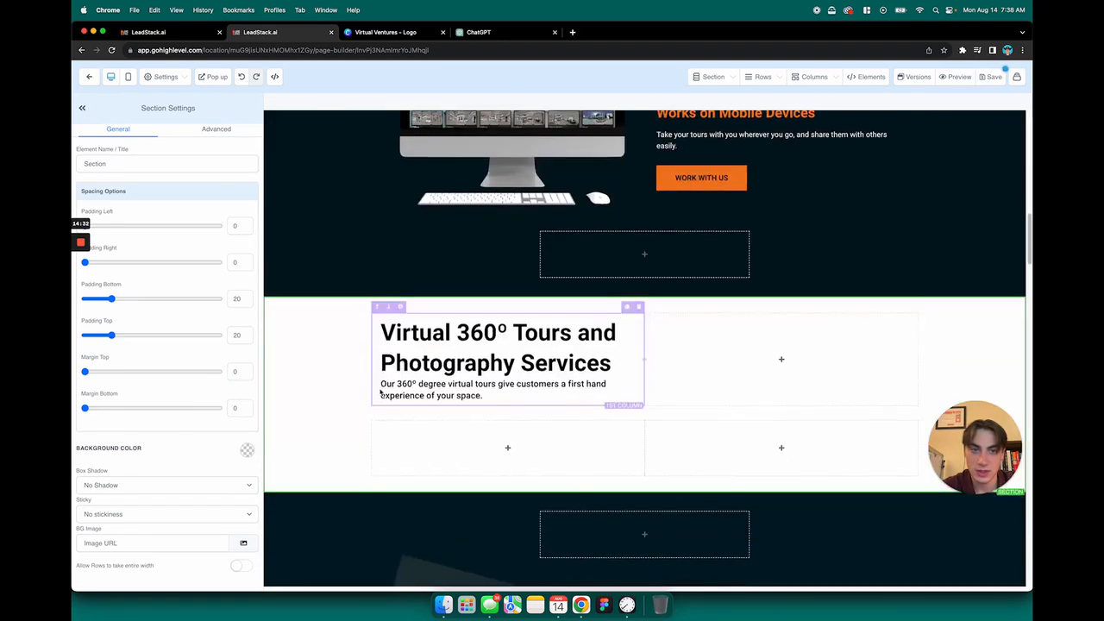
Widen the upper row's first column to slightly more than half of the row, keeping the headline on two lines
left_click(645, 351)
left_click(644, 351)
left_click(644, 351)
left_click_drag(645, 354, 799, 358)
scroll(800, 363, "up", 4)
scroll(805, 376, "down", 3)
scroll(804, 377, "down", 2)
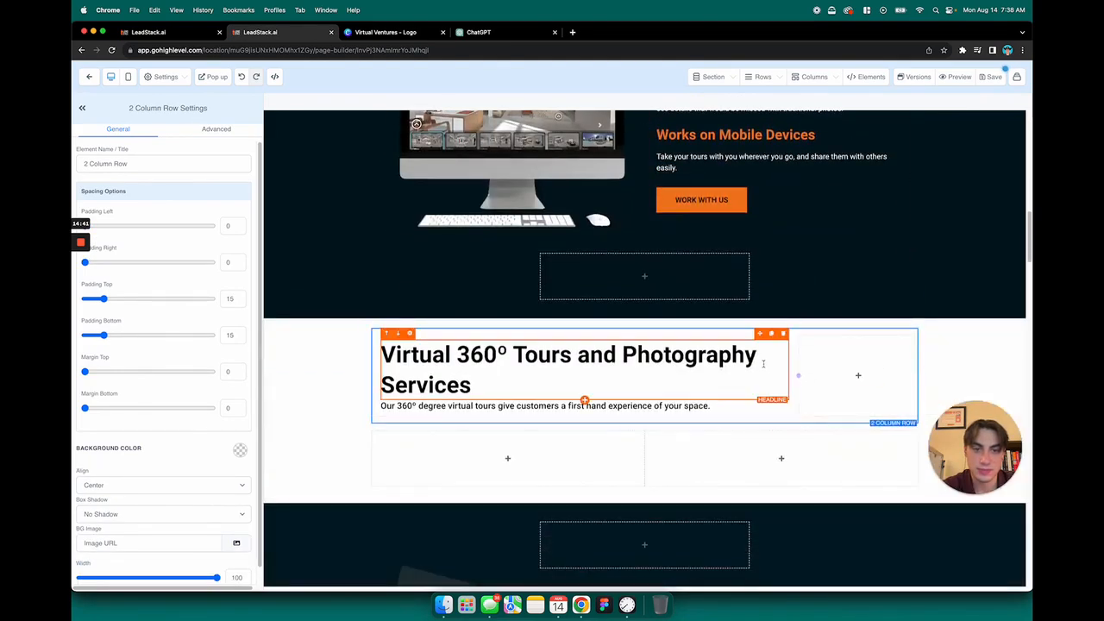
left_click_drag(776, 380, 667, 396)
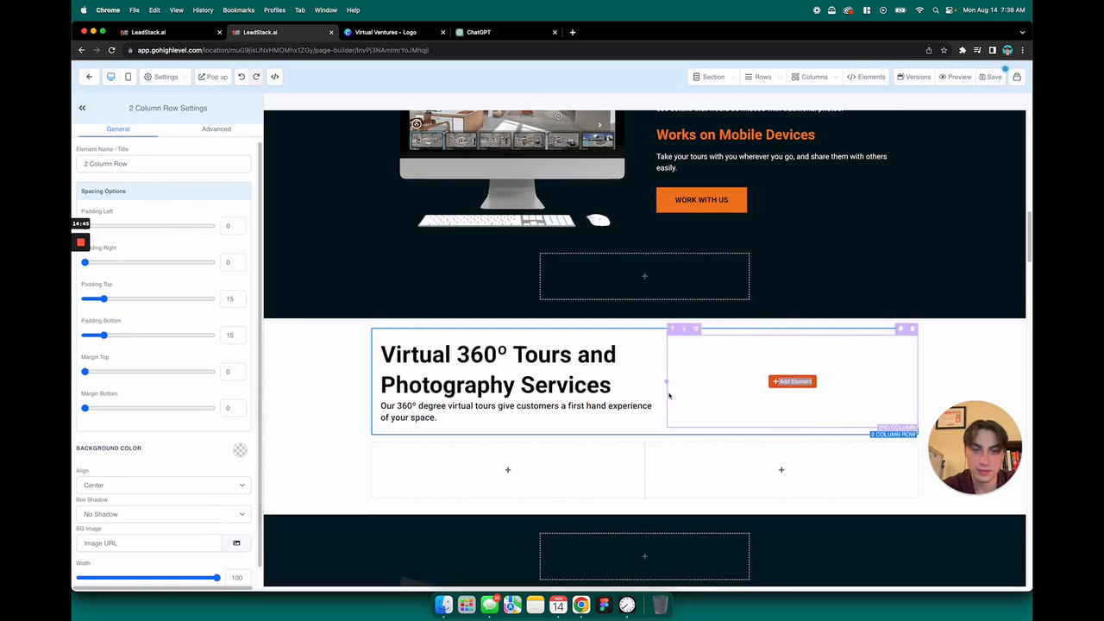